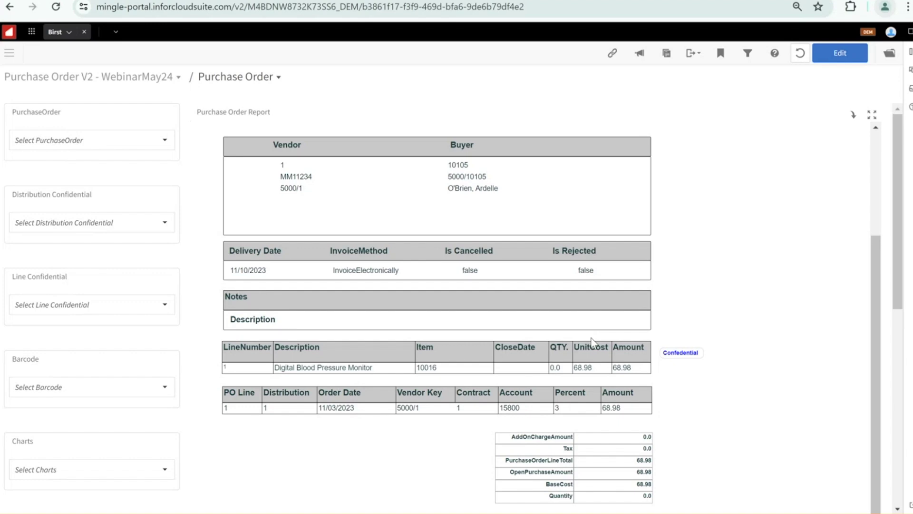
# Review the Purchase Order report, from the header through the vendor, line and distribution tables down to the totals
pyautogui.scroll(1, 592, 340)
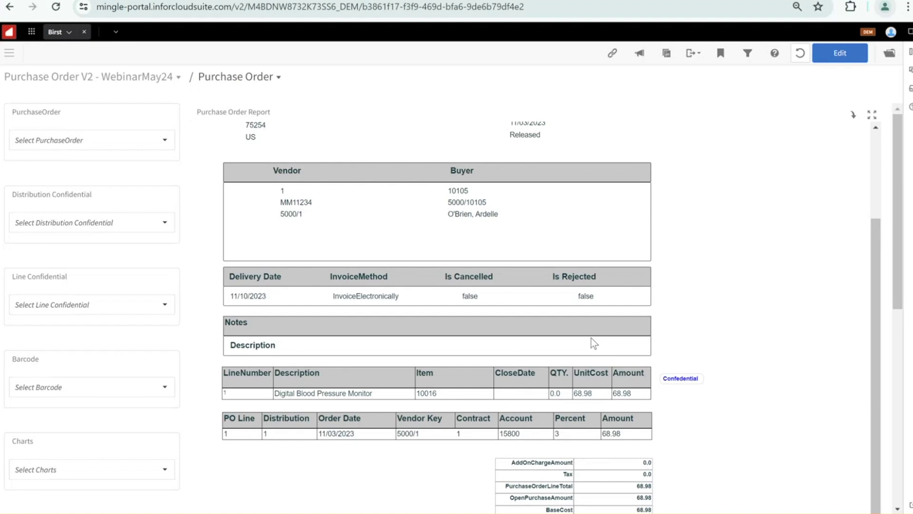
pyautogui.scroll(3, 592, 337)
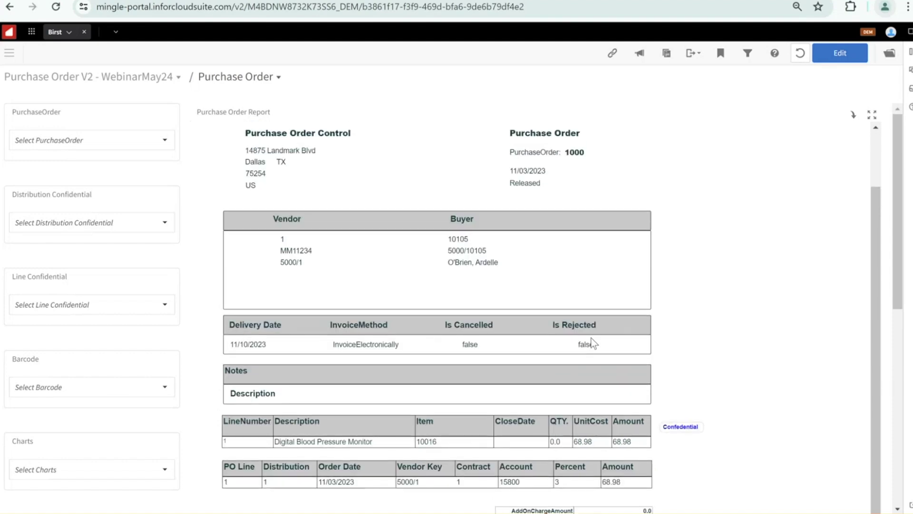
pyautogui.scroll(-7, 591, 338)
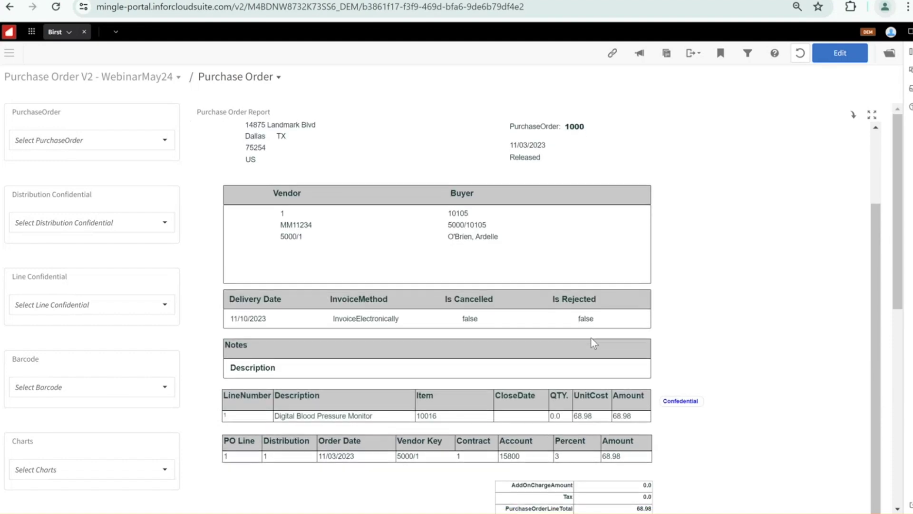
pyautogui.scroll(-4, 592, 337)
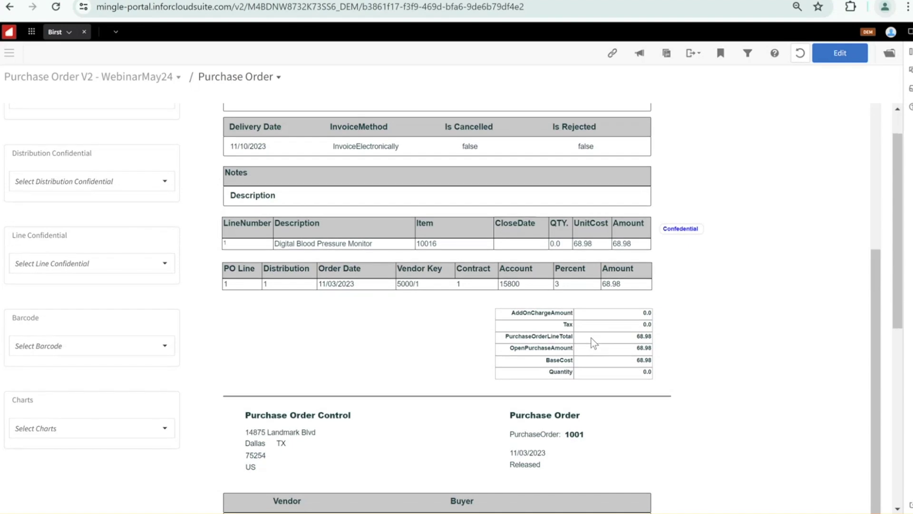
pyautogui.scroll(-3, 592, 341)
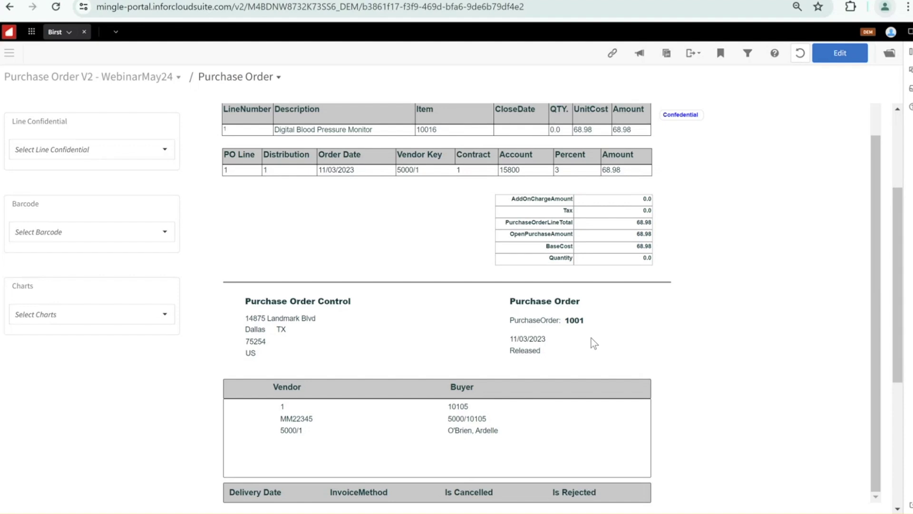
pyautogui.scroll(10, 591, 338)
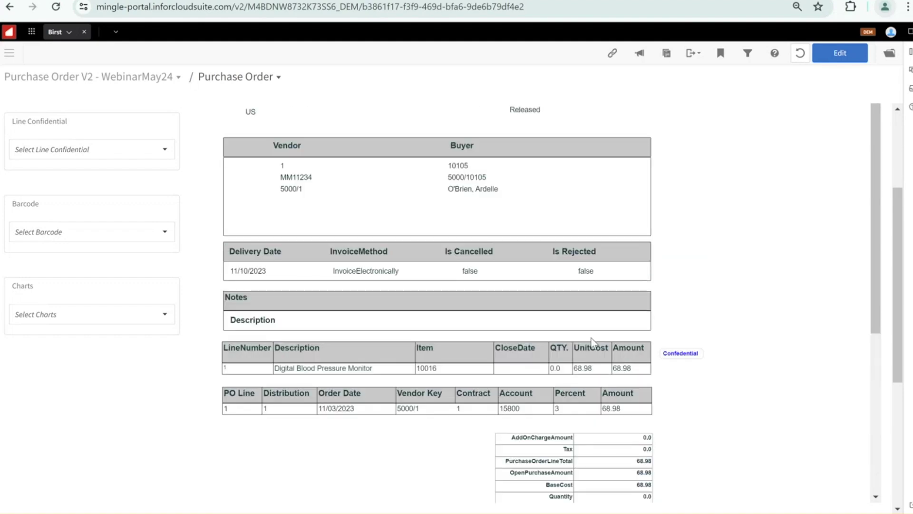
pyautogui.scroll(6, 591, 340)
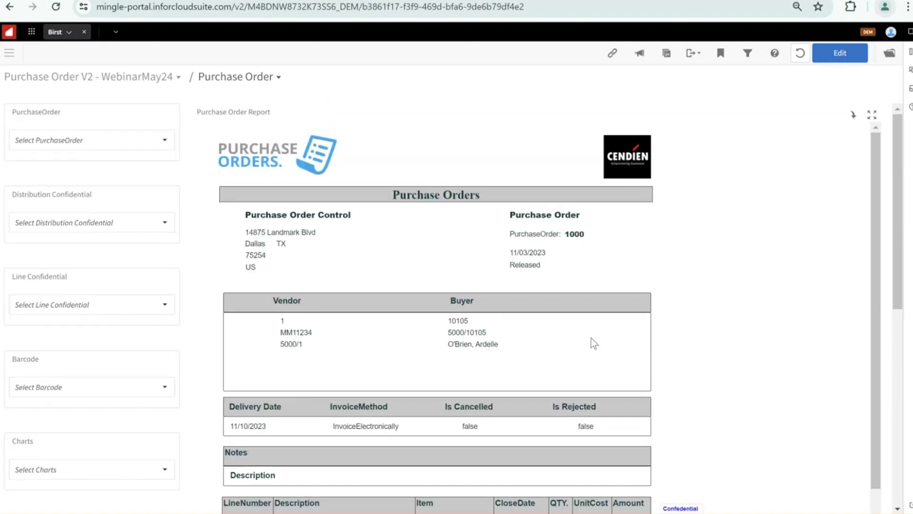
pyautogui.scroll(-6, 593, 343)
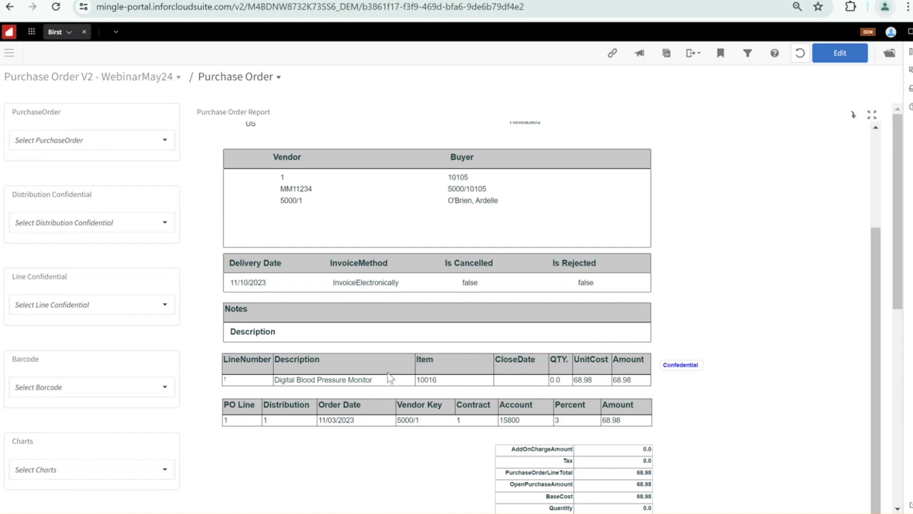
pyautogui.scroll(-2, 387, 373)
# Filter the Purchase Order report to purchase order 1004
pyautogui.click(86, 141)
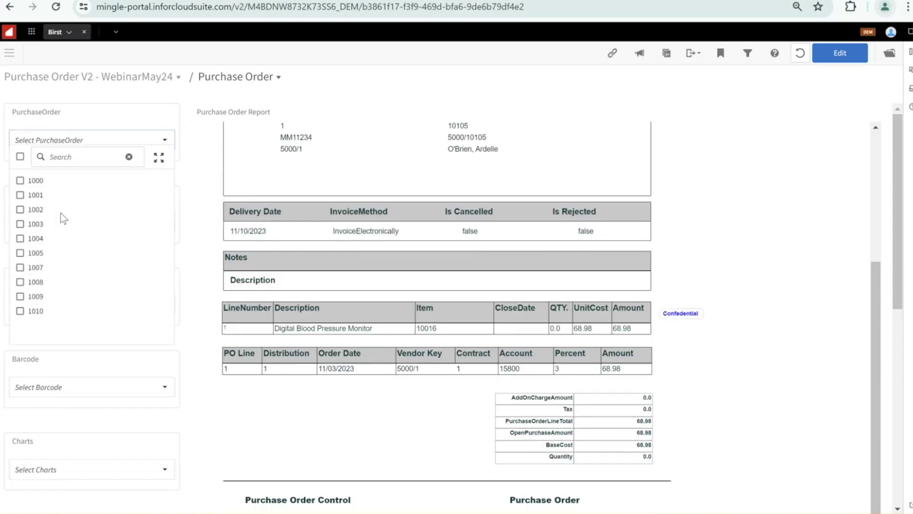
pyautogui.click(42, 244)
pyautogui.click(90, 329)
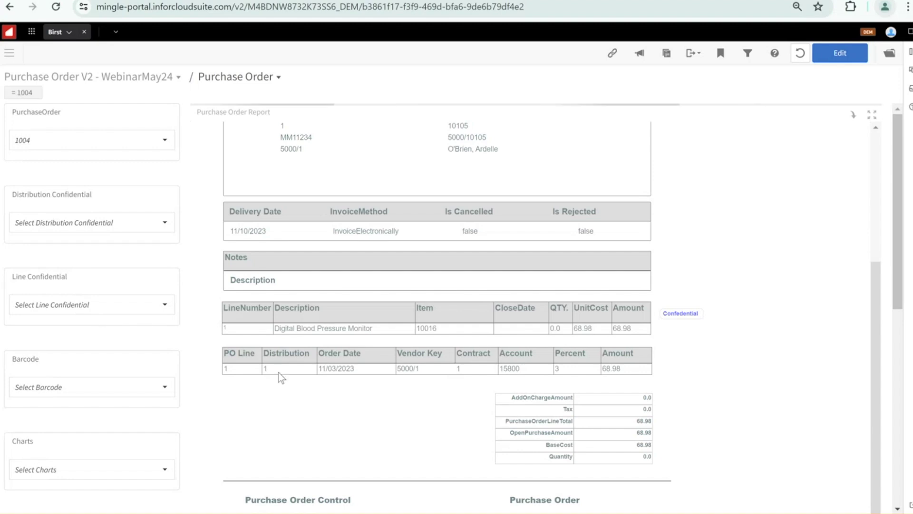
# Examine the filtered report's header, vendor and buyer details, line and distribution tables, totals, and the remaining dashboard filters
pyautogui.scroll(-6, 279, 372)
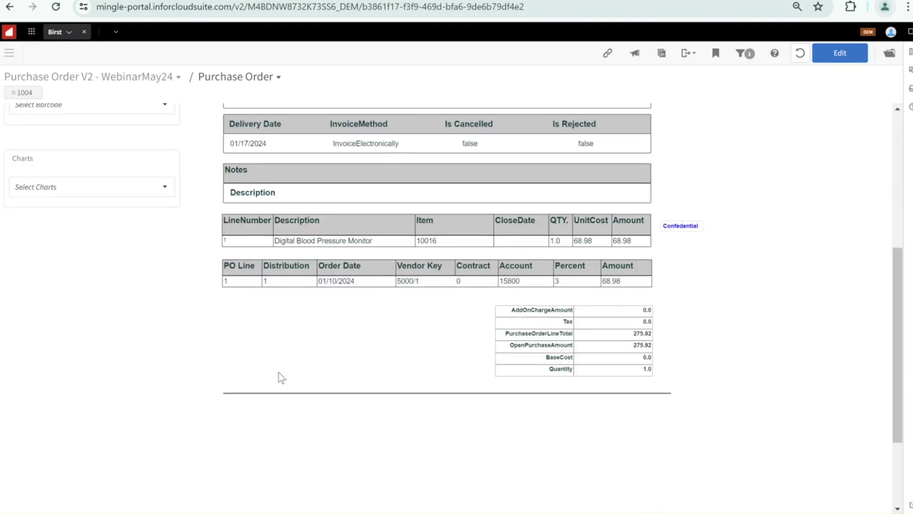
pyautogui.scroll(4, 278, 372)
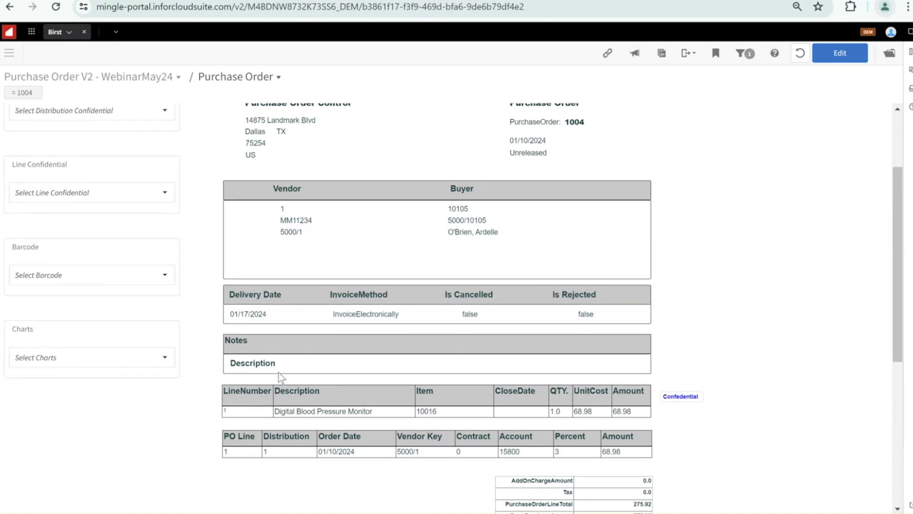
pyautogui.scroll(2, 279, 372)
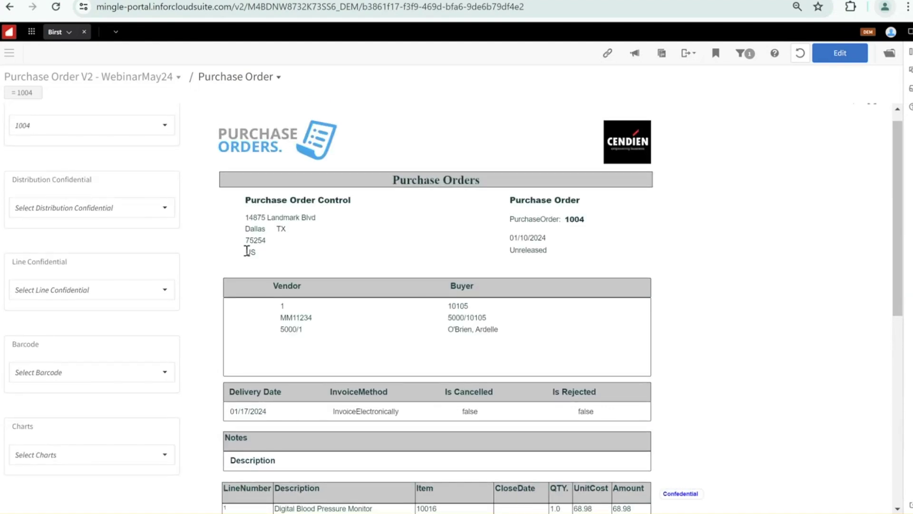
pyautogui.scroll(-1, 246, 251)
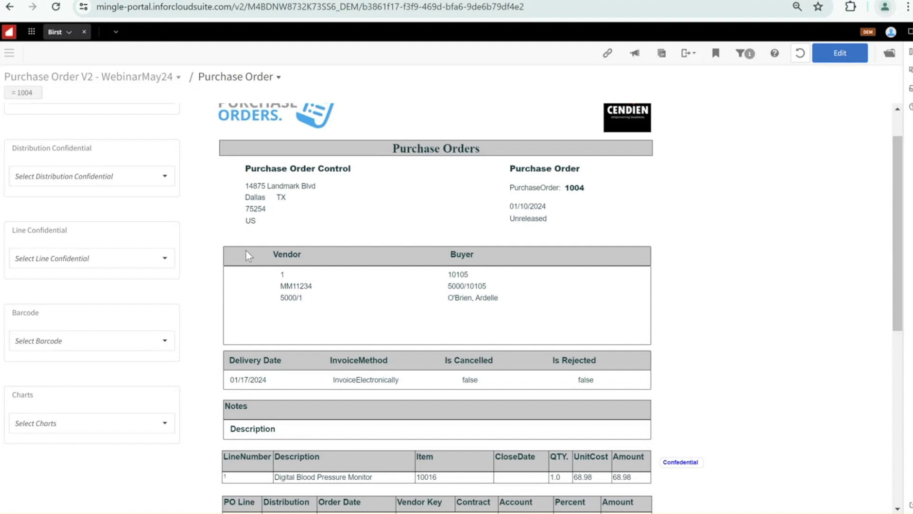
pyautogui.scroll(-2, 246, 250)
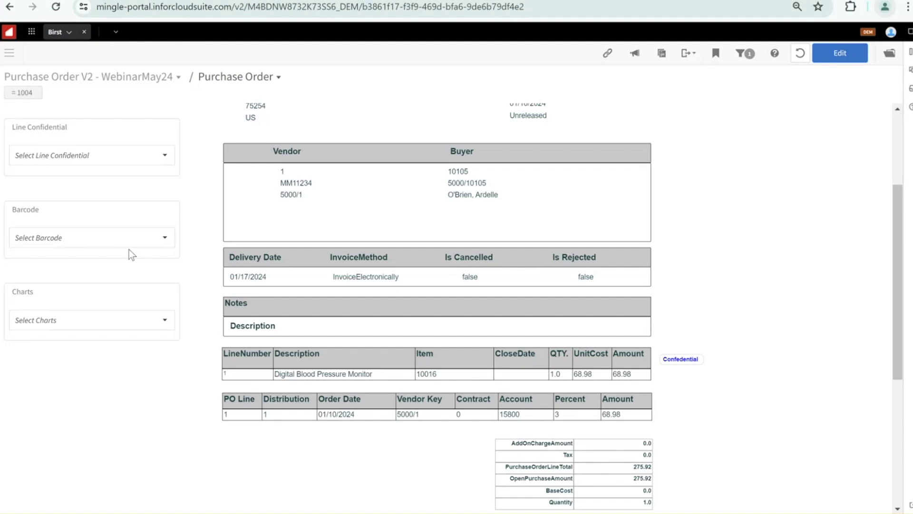
pyautogui.scroll(1, 138, 309)
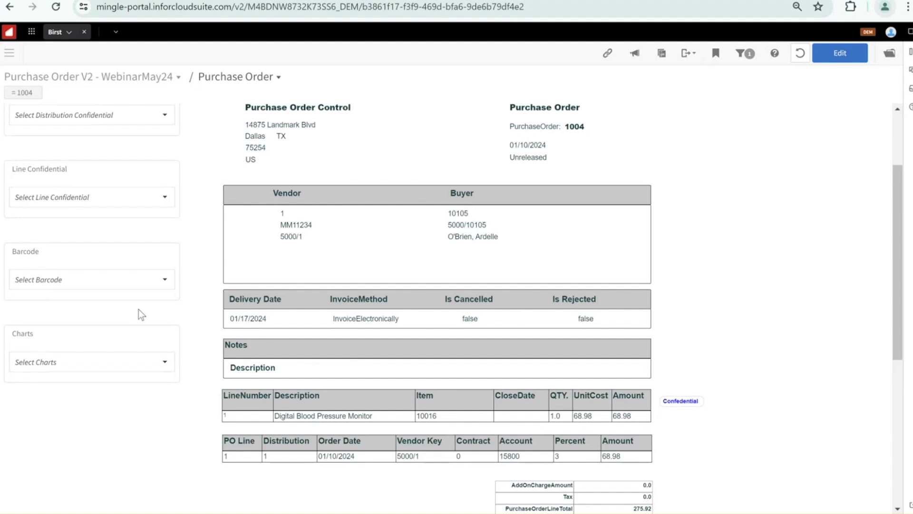
pyautogui.scroll(1, 169, 263)
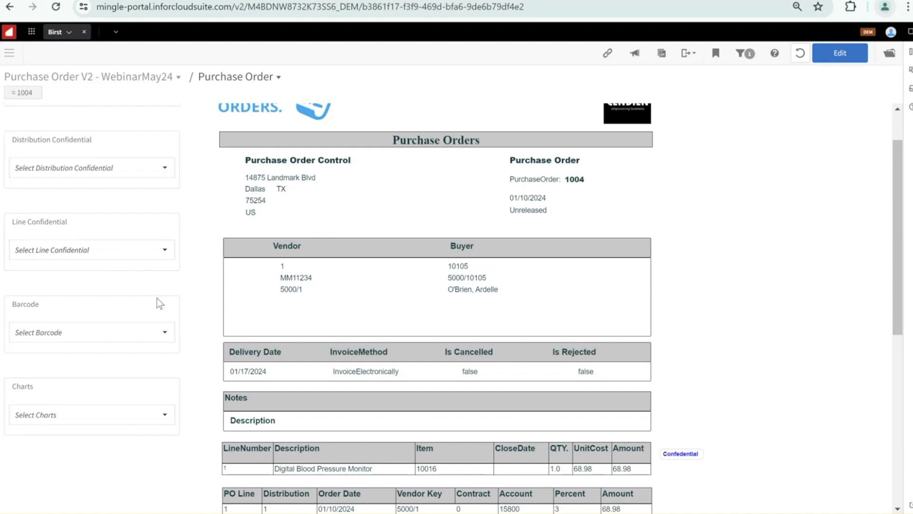
pyautogui.scroll(-1, 158, 302)
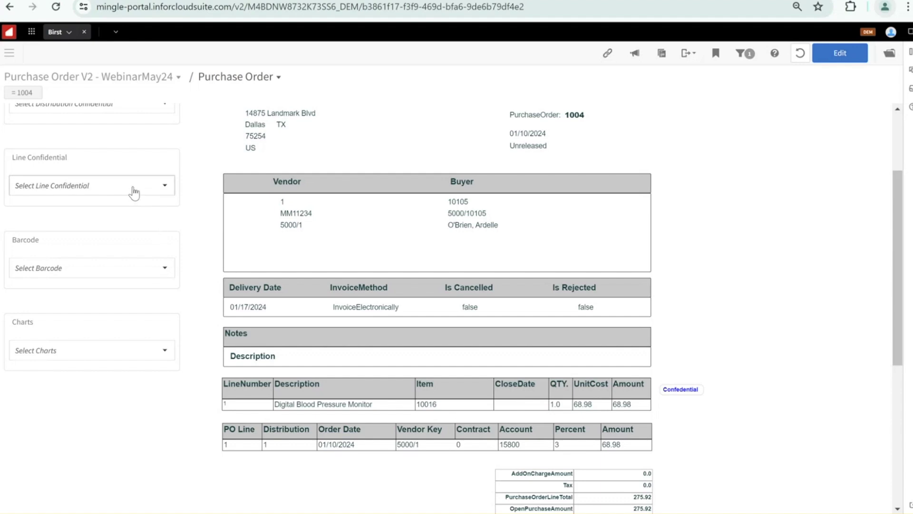
# Export the filtered purchase order report as a printable PDF and review the layout of the exported document
pyautogui.scroll(3, 564, 167)
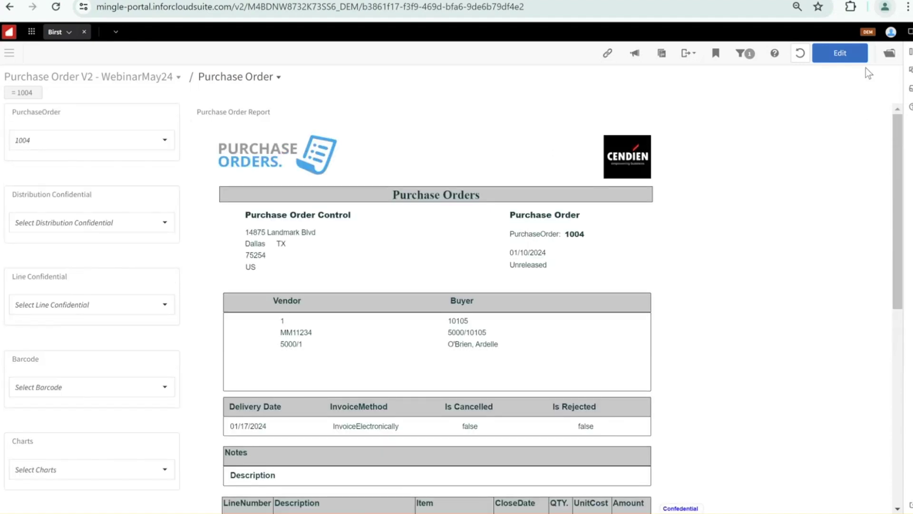
pyautogui.click(852, 119)
pyautogui.moveTo(799, 153)
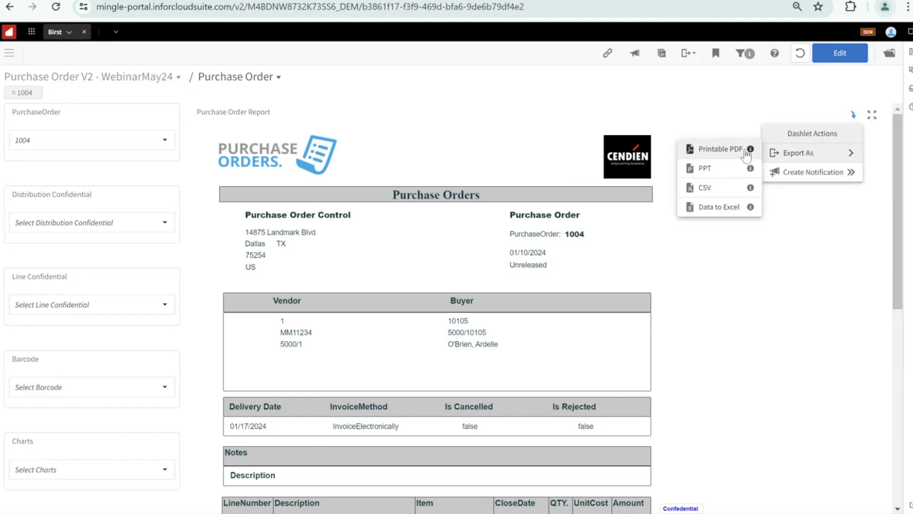
pyautogui.click(717, 152)
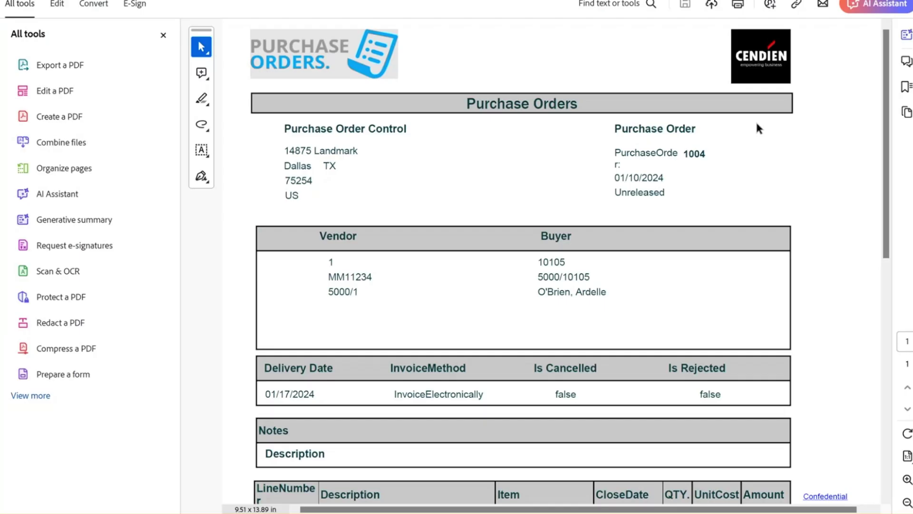
pyautogui.scroll(-6, 717, 249)
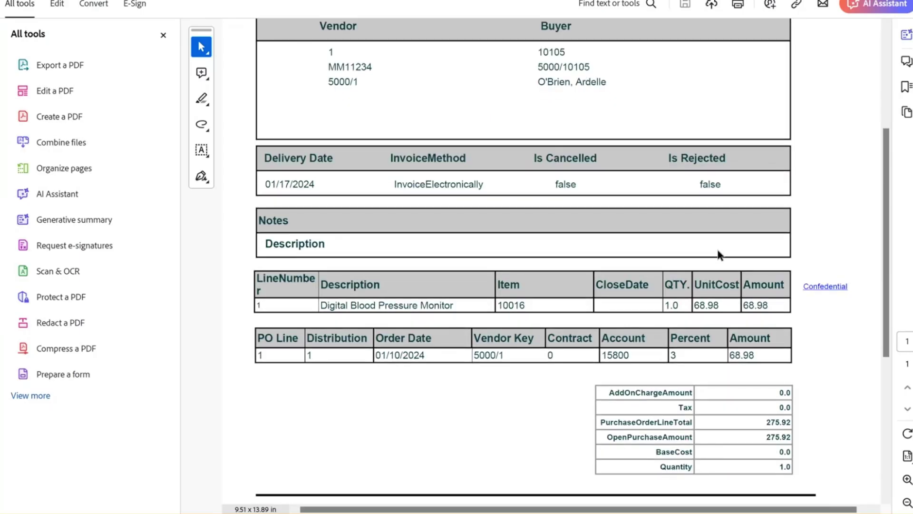
pyautogui.scroll(7, 718, 252)
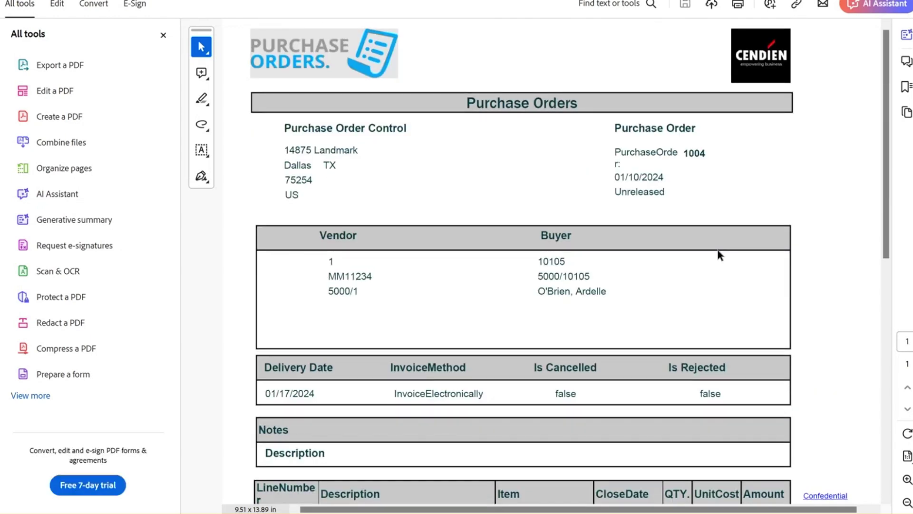
pyautogui.scroll(-3, 718, 252)
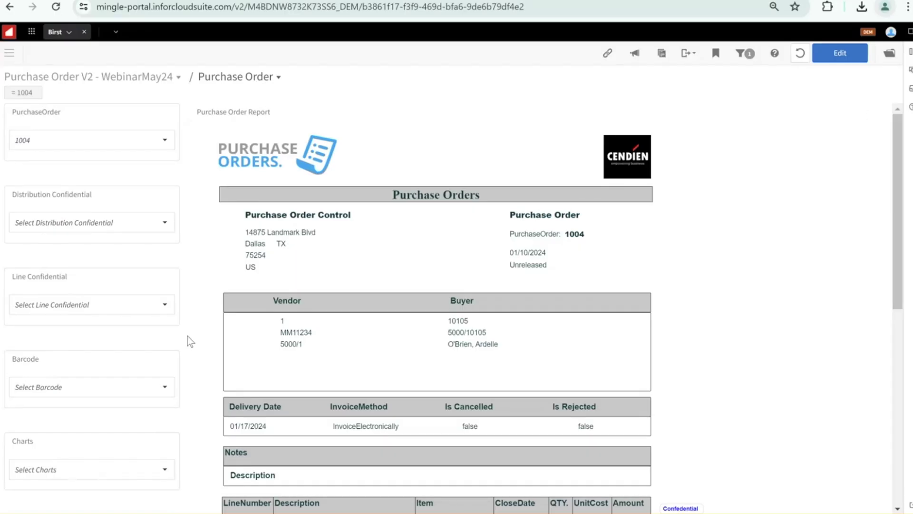
# Set the Distribution Confidential filter to YES in the Birst dashboard and check the report's distribution section
pyautogui.scroll(-1, 187, 336)
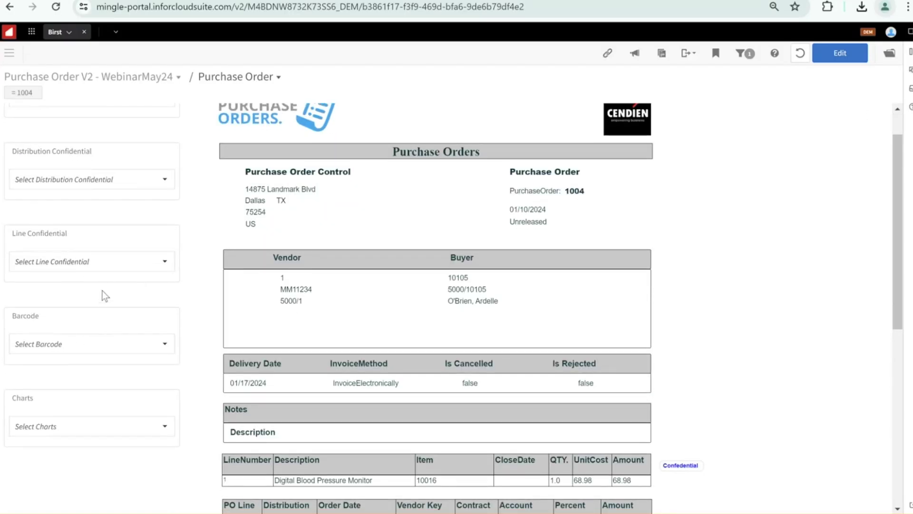
pyautogui.scroll(-2, 234, 347)
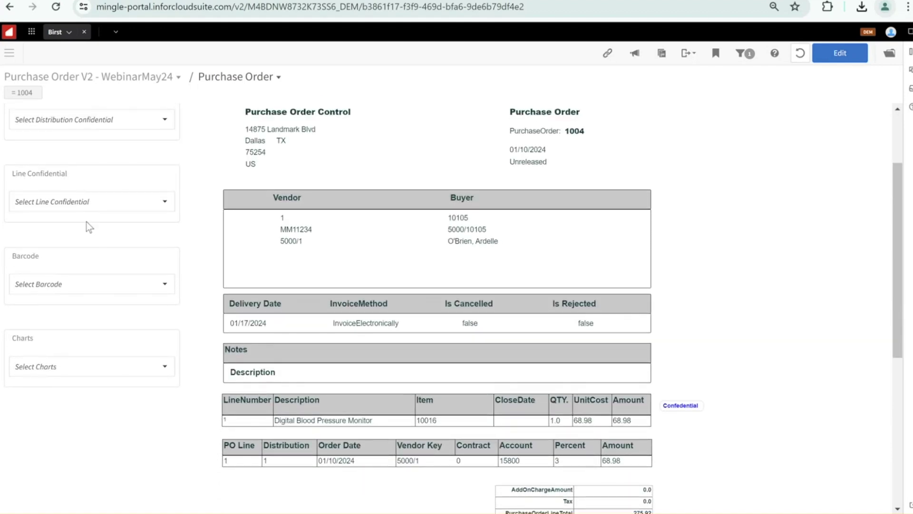
pyautogui.click(80, 119)
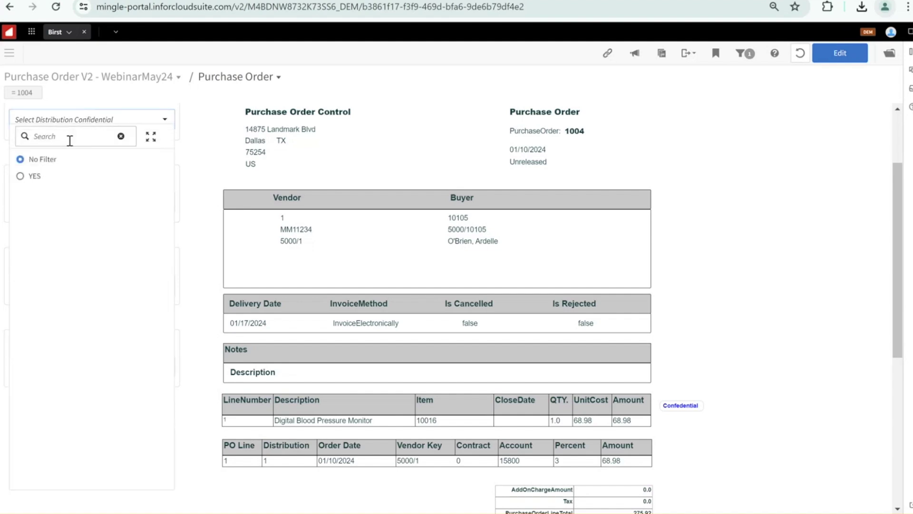
pyautogui.click(20, 176)
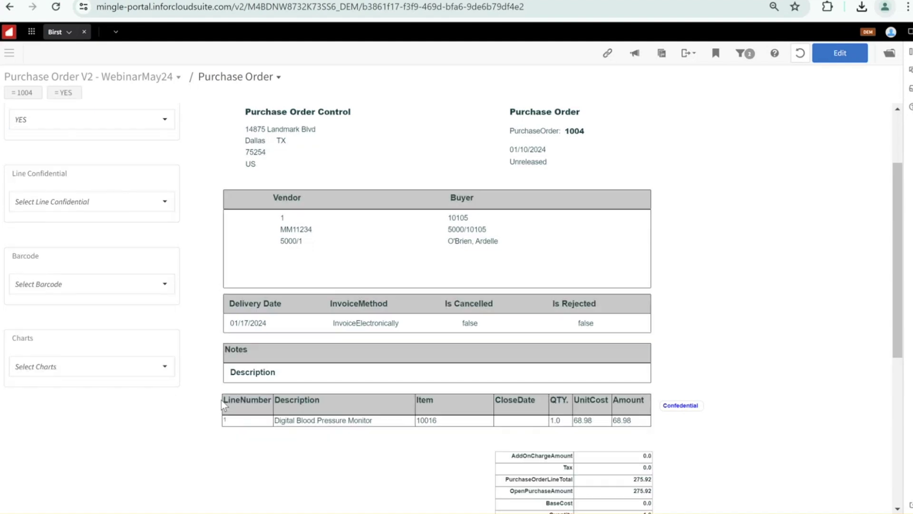
pyautogui.scroll(-1, 221, 401)
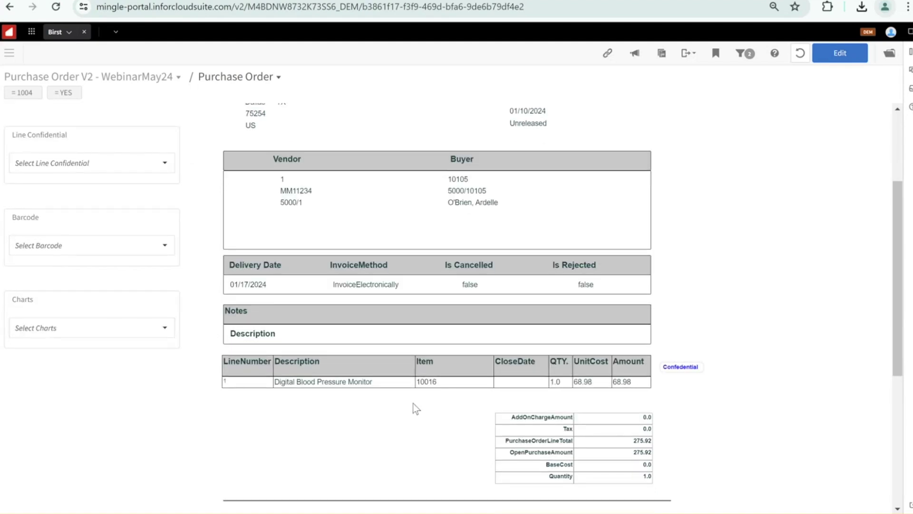
pyautogui.scroll(-1, 413, 403)
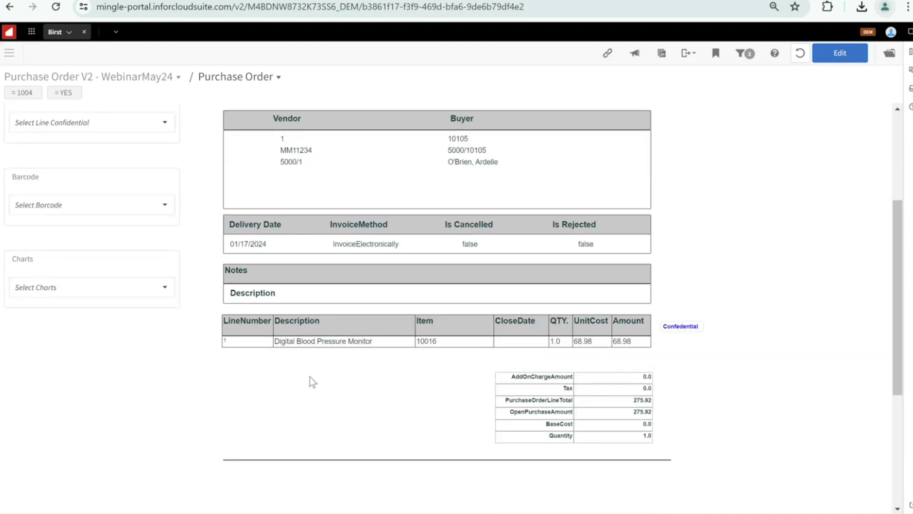
pyautogui.scroll(2, 196, 361)
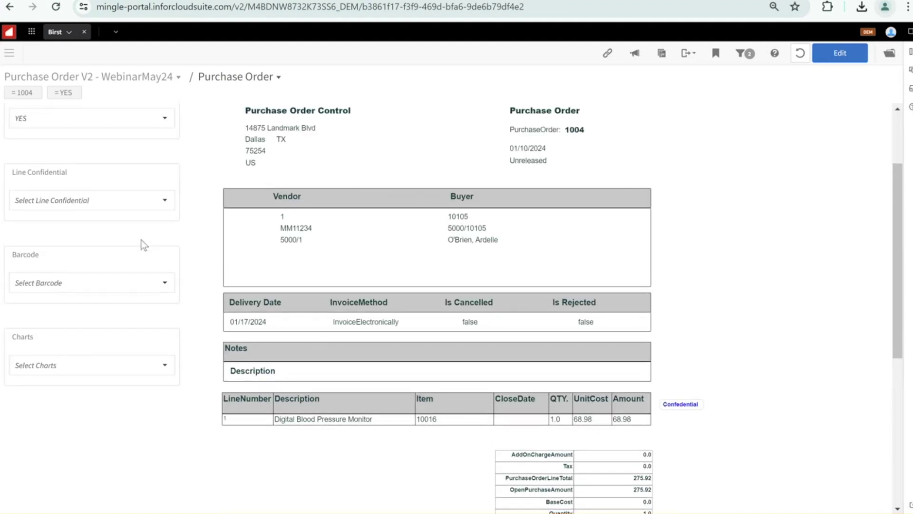
pyautogui.scroll(-2, 259, 319)
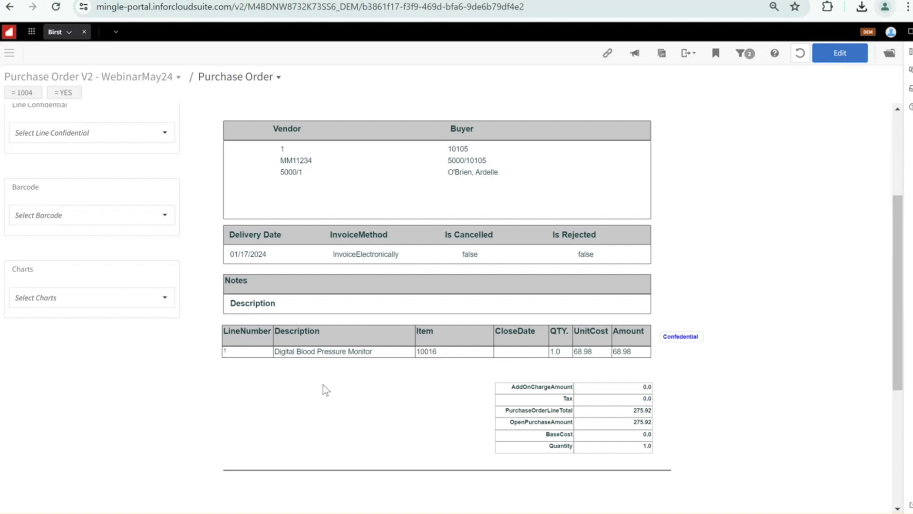
# Reset all dashboard filters and filter the report to purchase order 1004 again
pyautogui.click(799, 54)
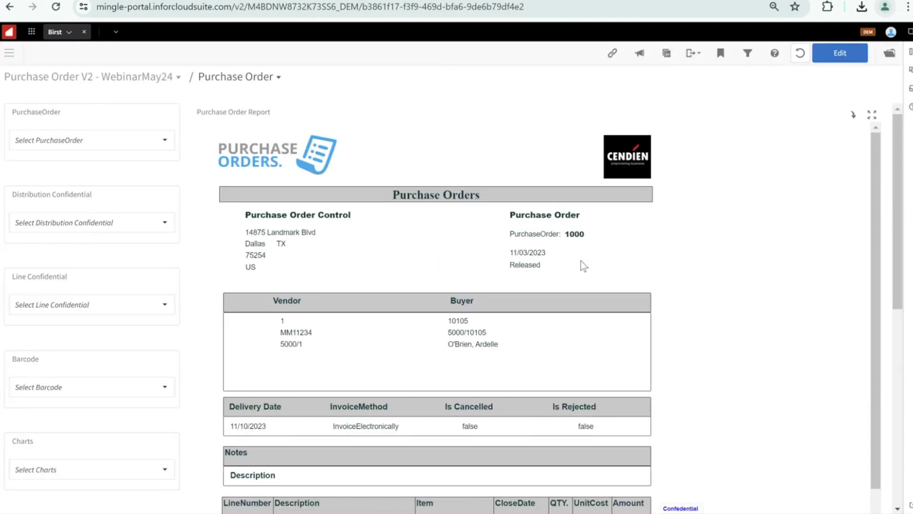
pyautogui.scroll(-2, 580, 260)
pyautogui.click(110, 142)
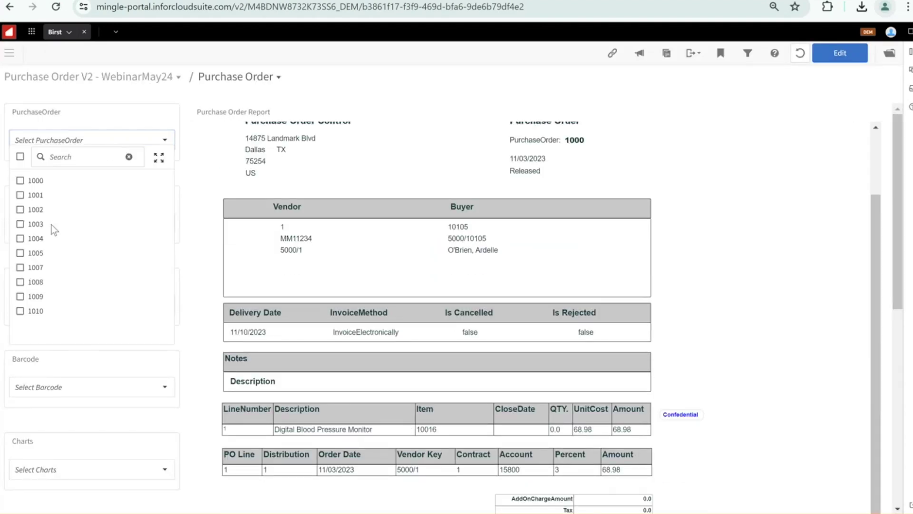
pyautogui.click(35, 242)
pyautogui.click(89, 327)
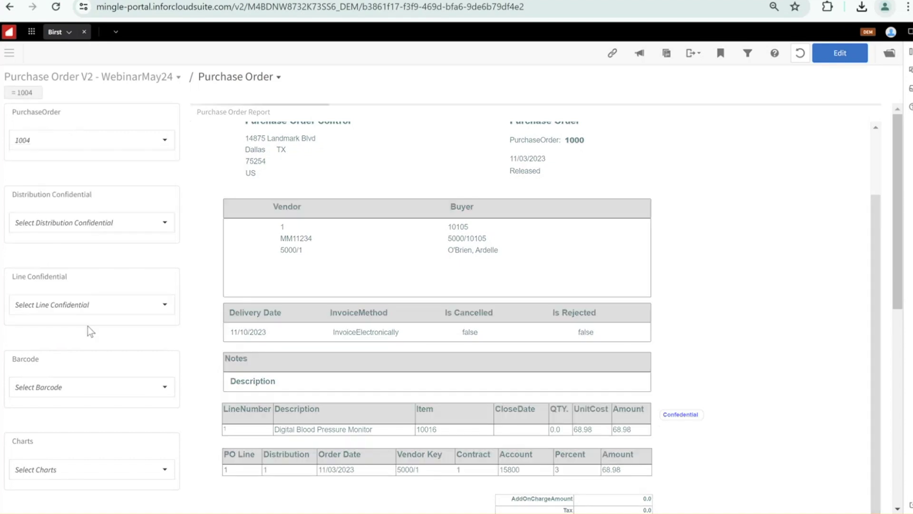
# Apply the Line Confidential YES filter from the confidential label beside the report's line table and check the report sections
pyautogui.scroll(-3, 407, 364)
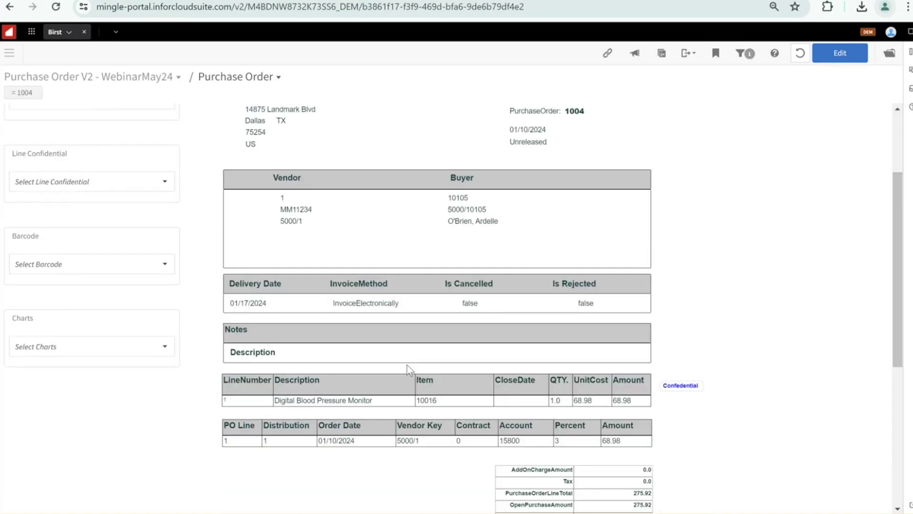
pyautogui.click(677, 387)
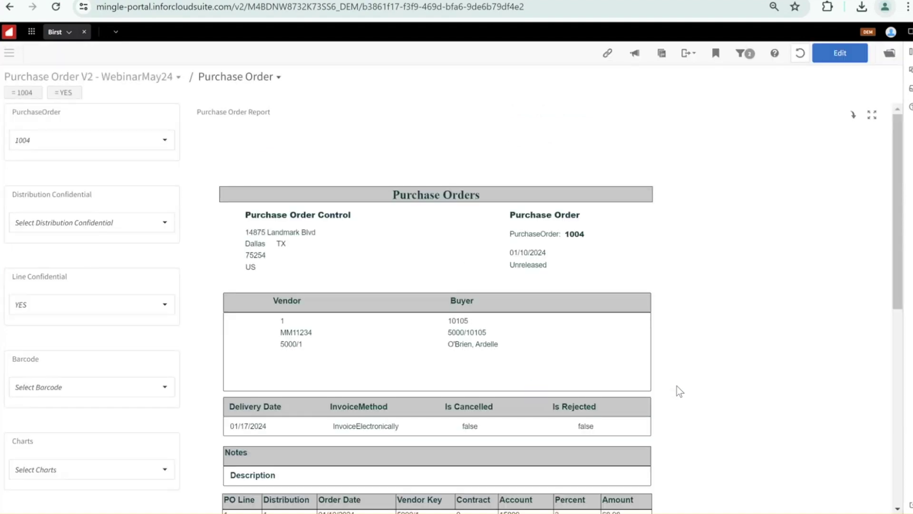
pyautogui.scroll(-4, 677, 386)
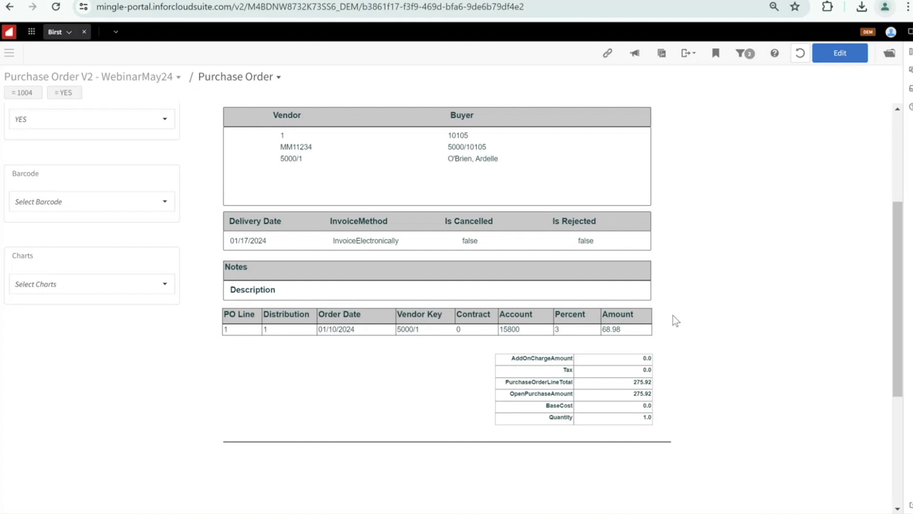
pyautogui.scroll(4, 672, 315)
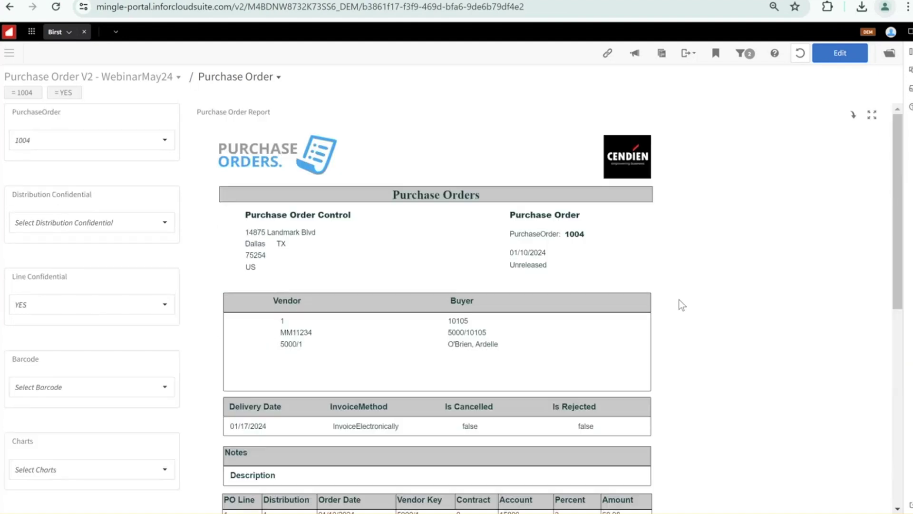
# Export the line-confidential report as a PDF, review its tables and totals, and return to the Birst dashboard
pyautogui.click(852, 114)
pyautogui.moveTo(805, 154)
pyautogui.click(709, 153)
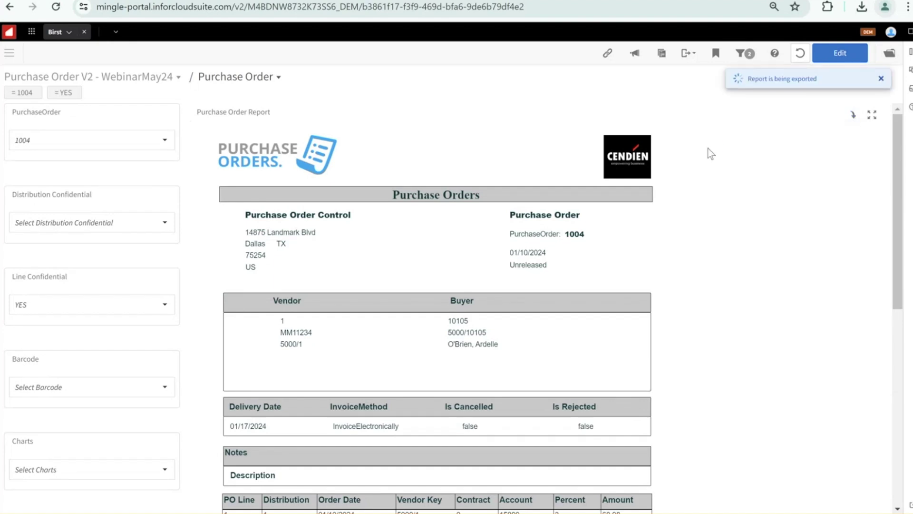
pyautogui.scroll(-5, 706, 145)
pyautogui.scroll(-1, 708, 152)
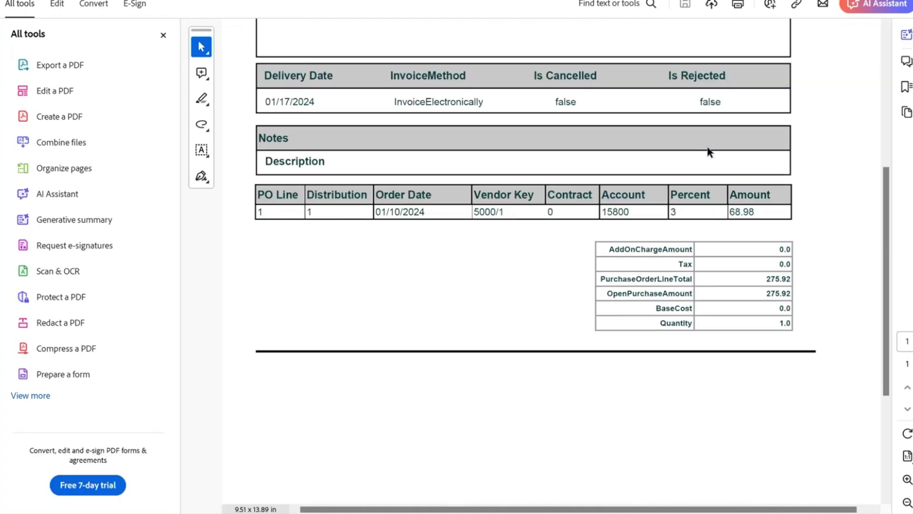
pyautogui.scroll(3, 709, 151)
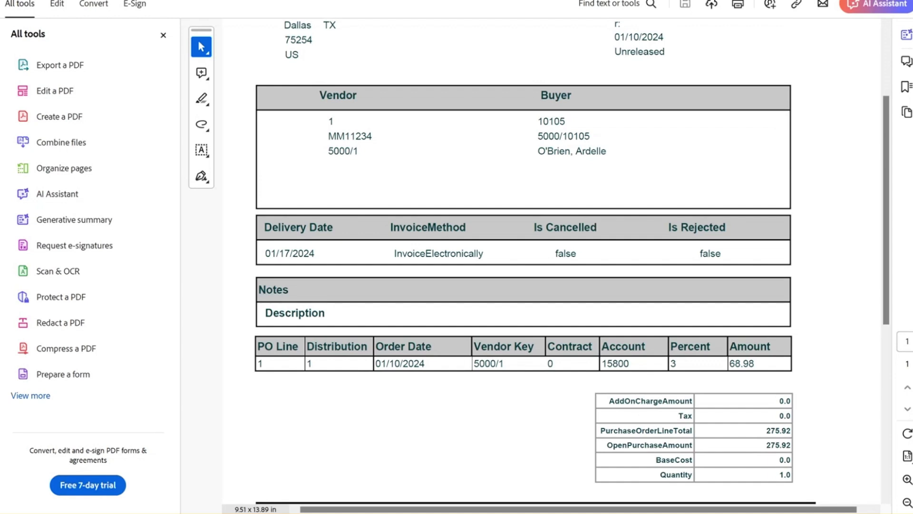
pyautogui.click(542, 463)
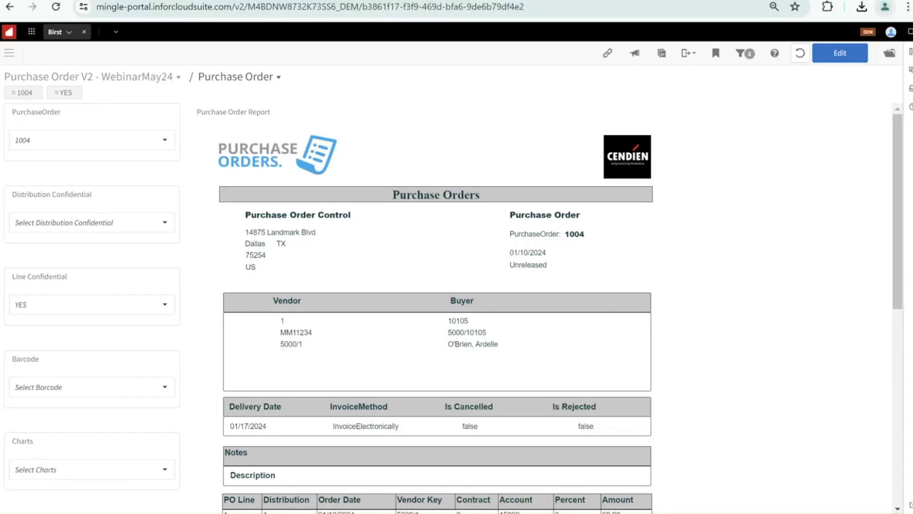
# Set the Barcode filter to YES for the purchase order report
pyautogui.scroll(-3, 568, 383)
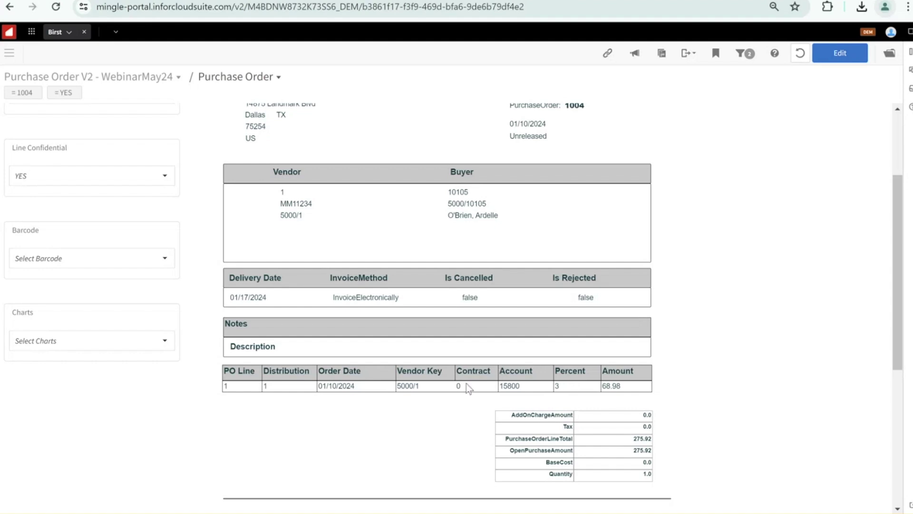
pyautogui.scroll(3, 466, 383)
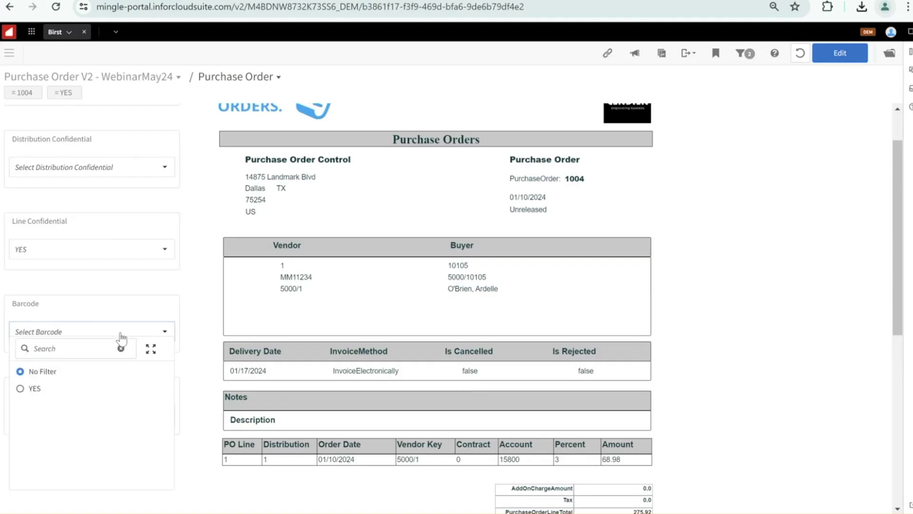
pyautogui.click(698, 266)
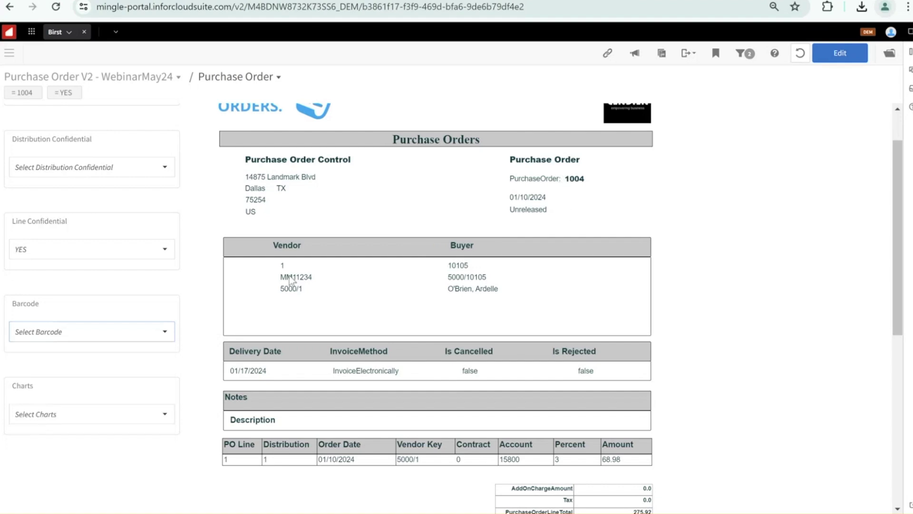
pyautogui.click(104, 342)
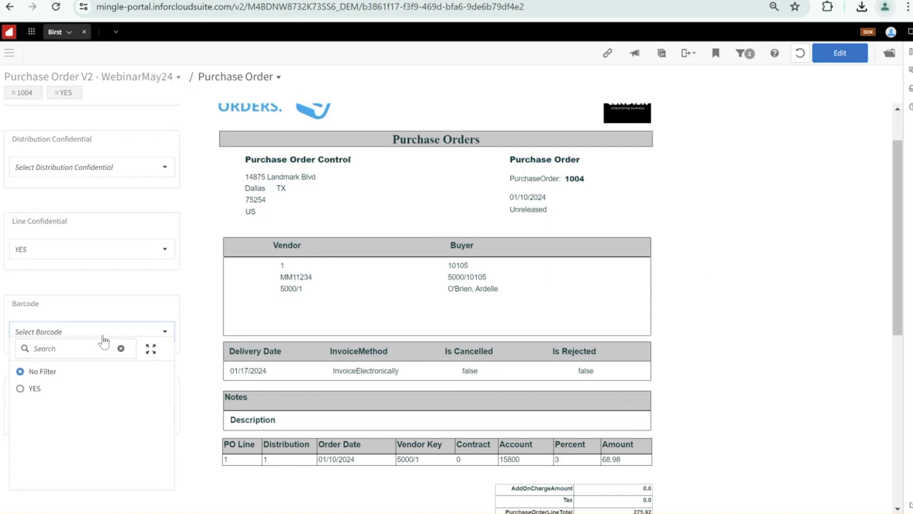
pyautogui.click(33, 388)
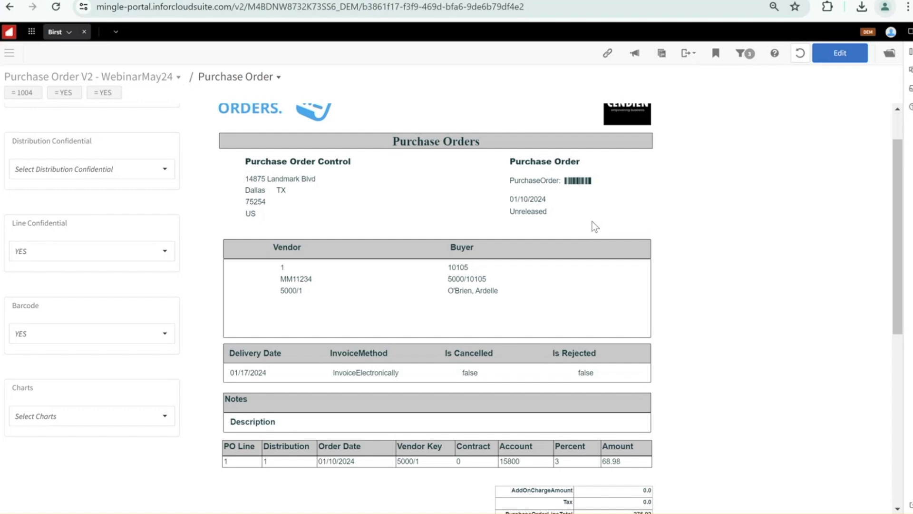
# Examine the report's barcoded order number, vendor and delivery details, distribution table and totals
pyautogui.scroll(-2, 592, 221)
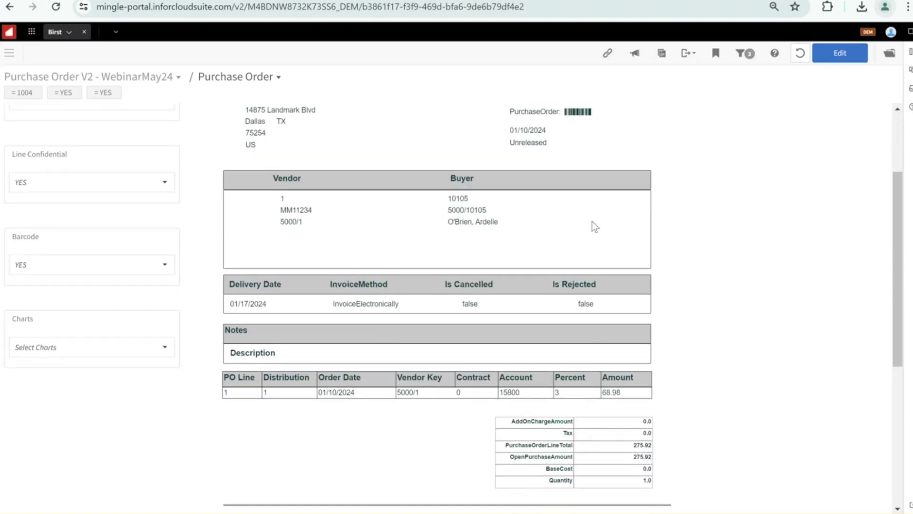
pyautogui.scroll(-1, 592, 221)
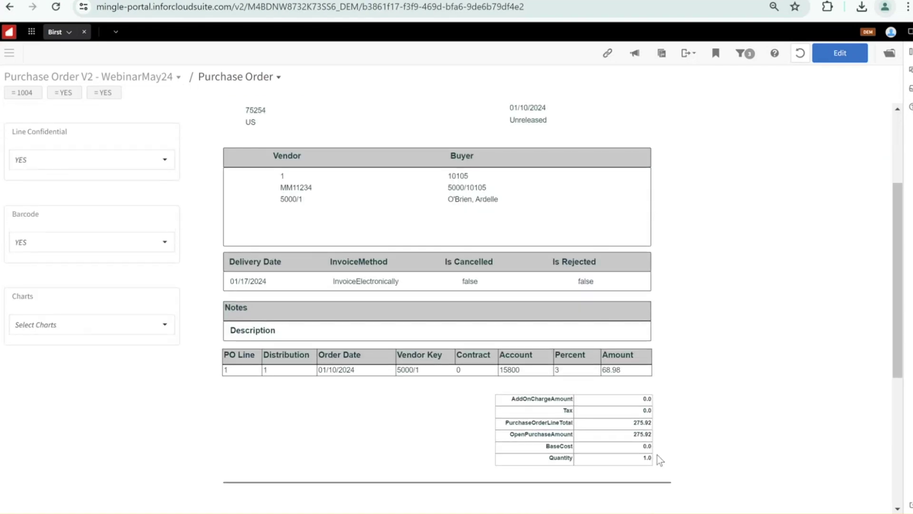
pyautogui.scroll(-1, 656, 461)
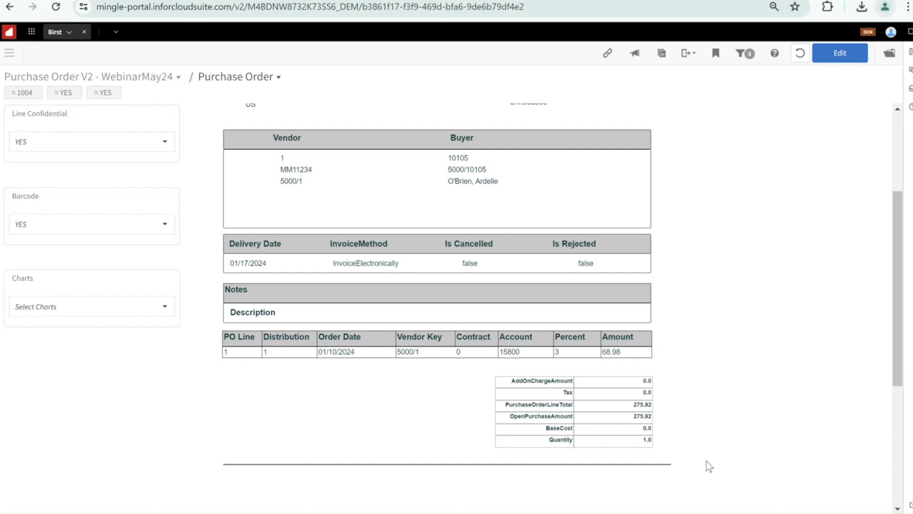
pyautogui.scroll(2, 329, 418)
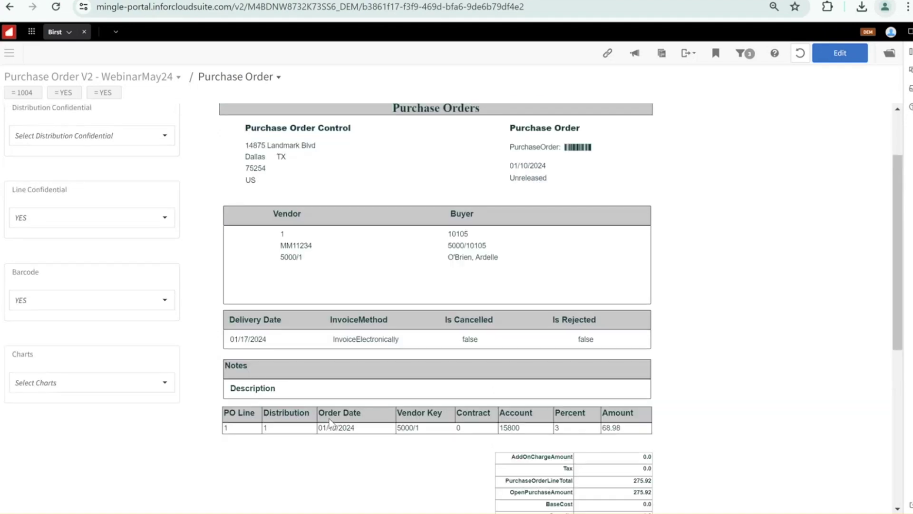
pyautogui.scroll(-1, 329, 418)
pyautogui.scroll(-1, 176, 411)
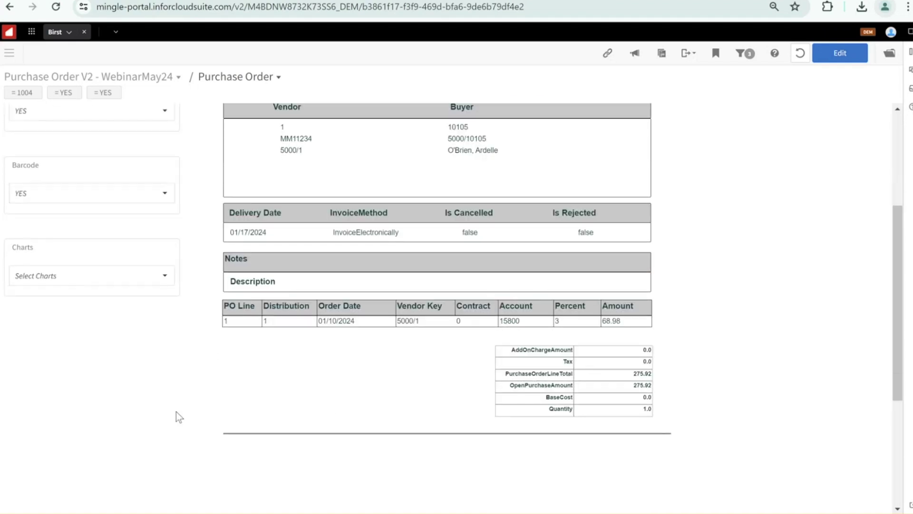
pyautogui.scroll(2, 380, 331)
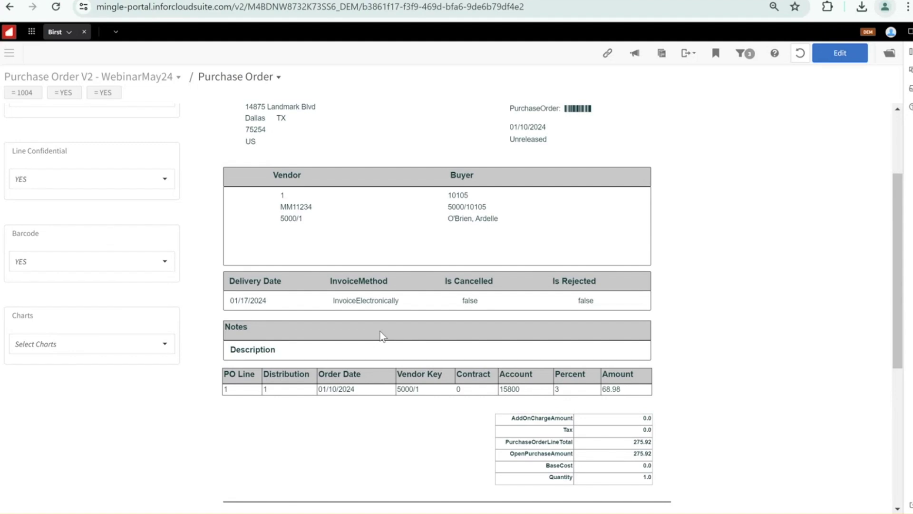
pyautogui.scroll(-1, 380, 333)
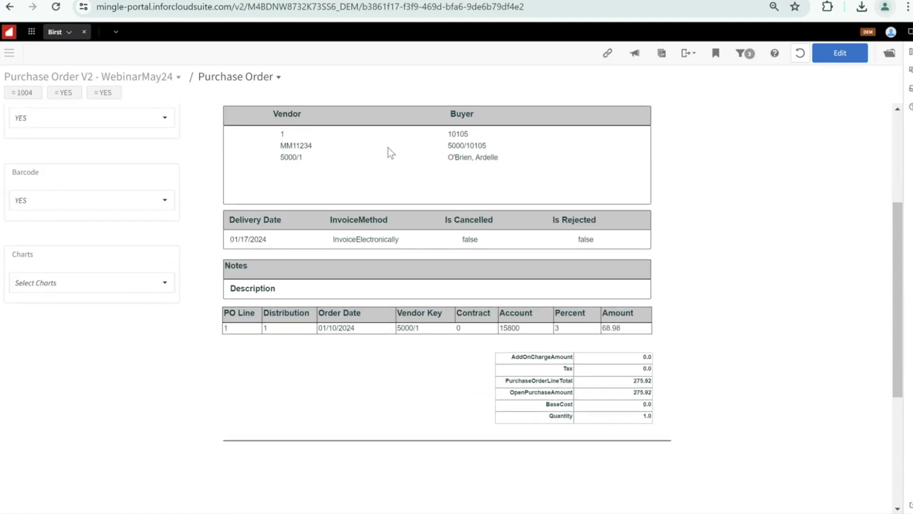
# Reset all dashboard filters and check the line, distribution and totals sections of the unfiltered report
pyautogui.click(801, 53)
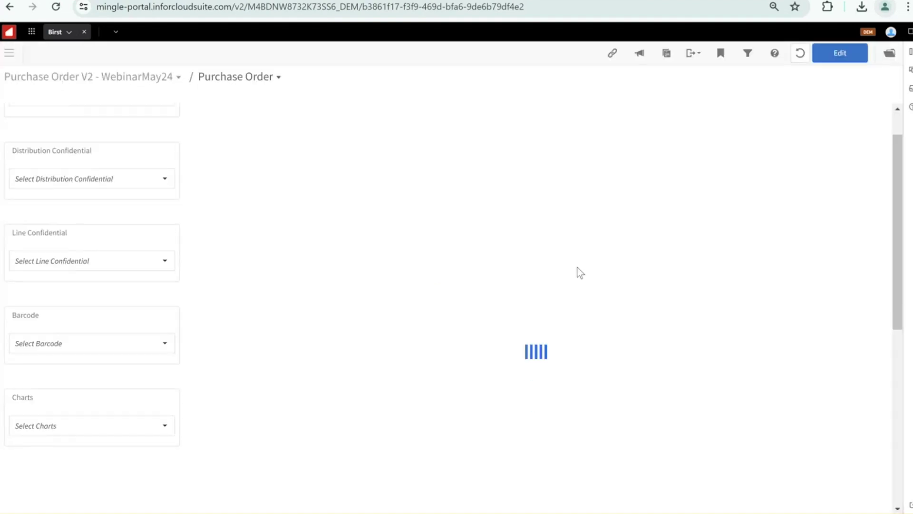
pyautogui.scroll(-4, 580, 273)
pyautogui.scroll(-1, 578, 269)
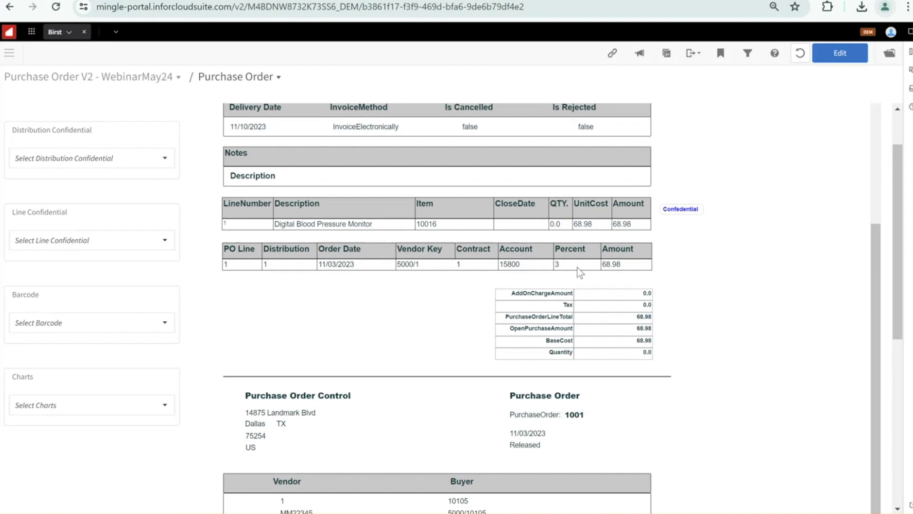
pyautogui.scroll(-1, 578, 269)
pyautogui.scroll(1, 328, 341)
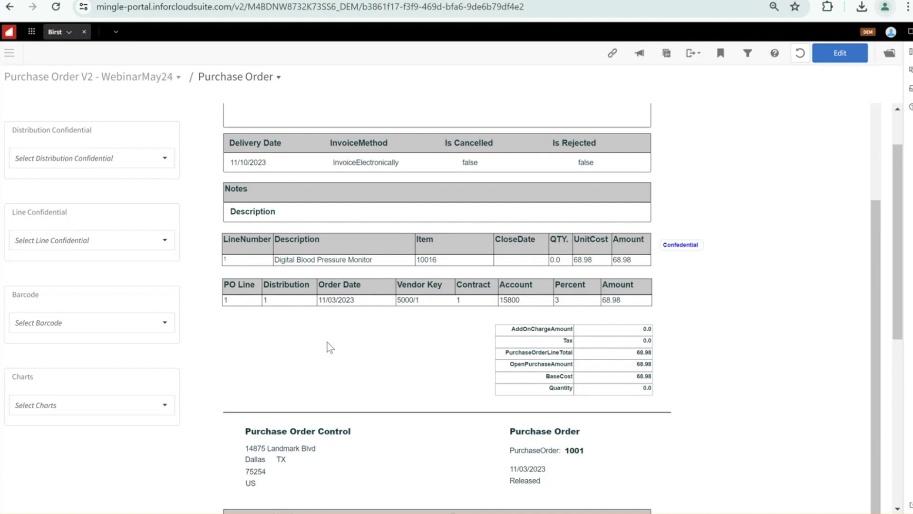
# Set the Charts filter to Show Charts for the unfiltered purchase order report
pyautogui.click(141, 410)
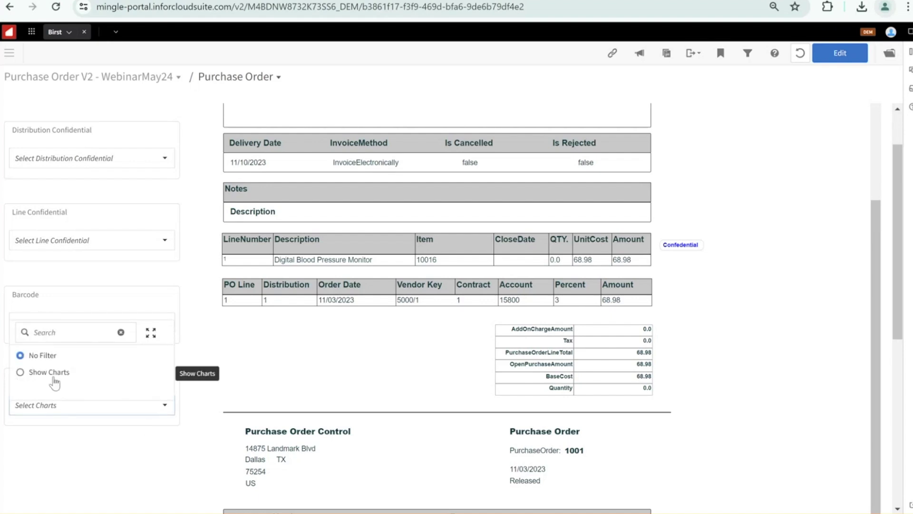
pyautogui.click(107, 455)
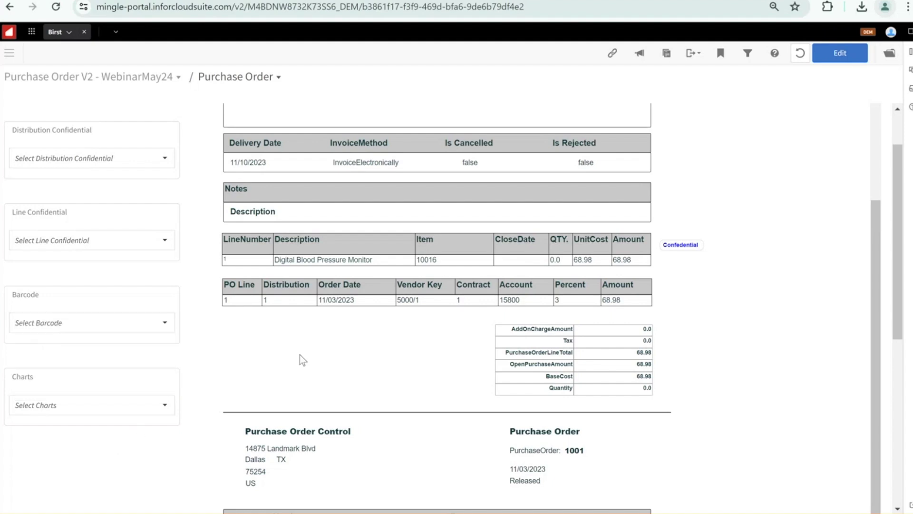
pyautogui.scroll(4, 299, 355)
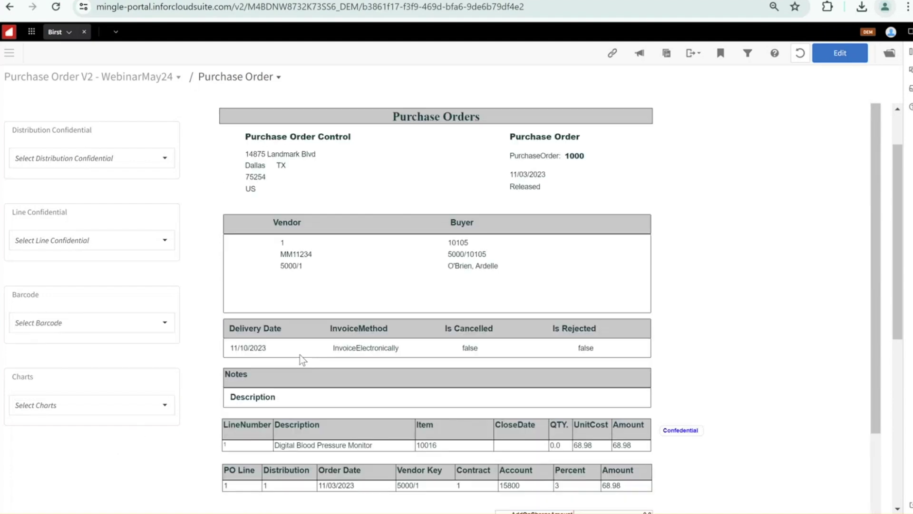
pyautogui.scroll(-4, 299, 355)
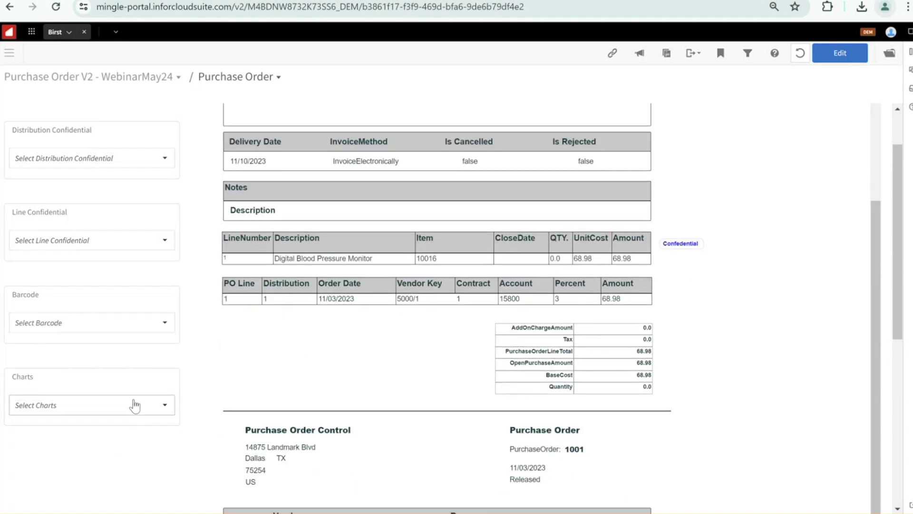
pyautogui.click(135, 405)
pyautogui.click(47, 460)
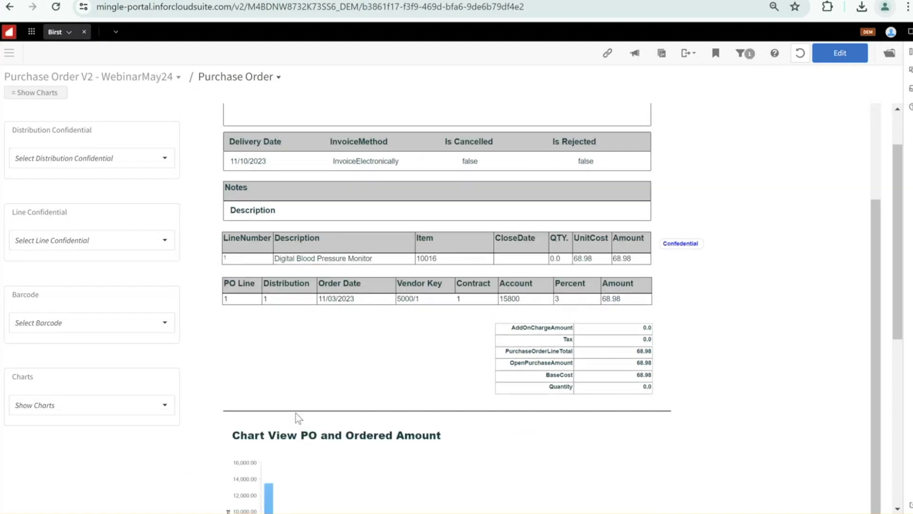
# Examine the Chart View PO and Ordered Amount bar chart together with the report sections above it
pyautogui.scroll(-3, 296, 413)
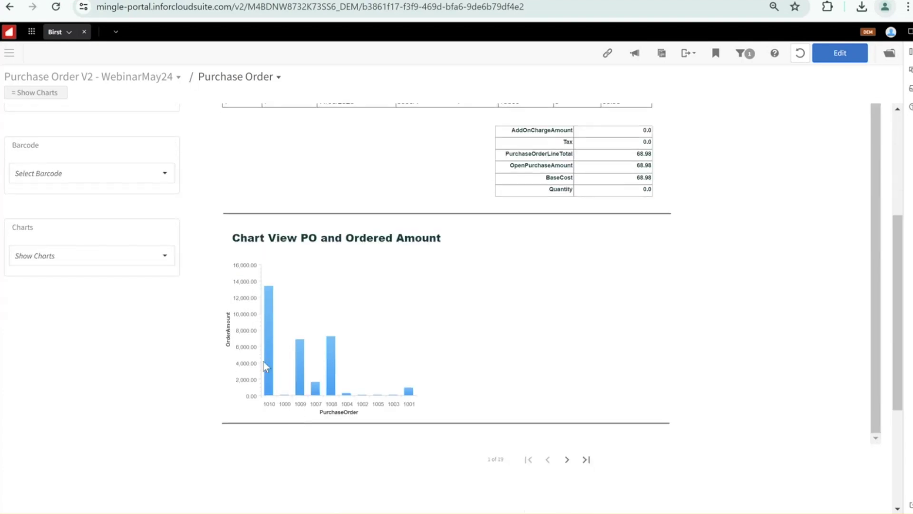
pyautogui.moveTo(303, 374)
pyautogui.scroll(5, 360, 460)
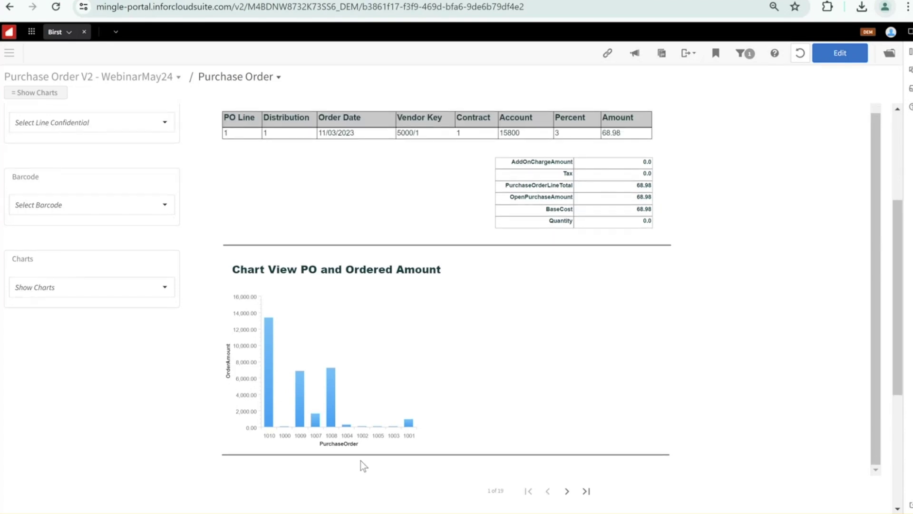
pyautogui.scroll(4, 361, 460)
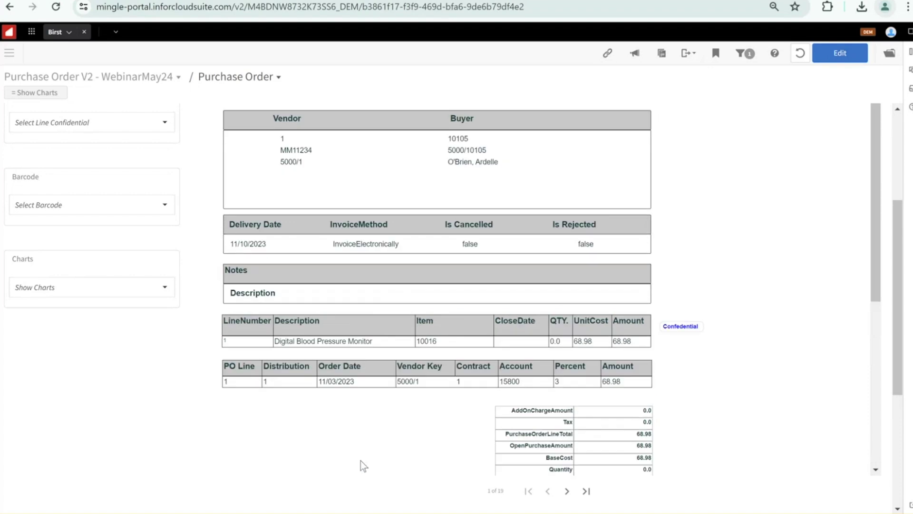
pyautogui.scroll(-3, 361, 460)
pyautogui.scroll(-3, 361, 460)
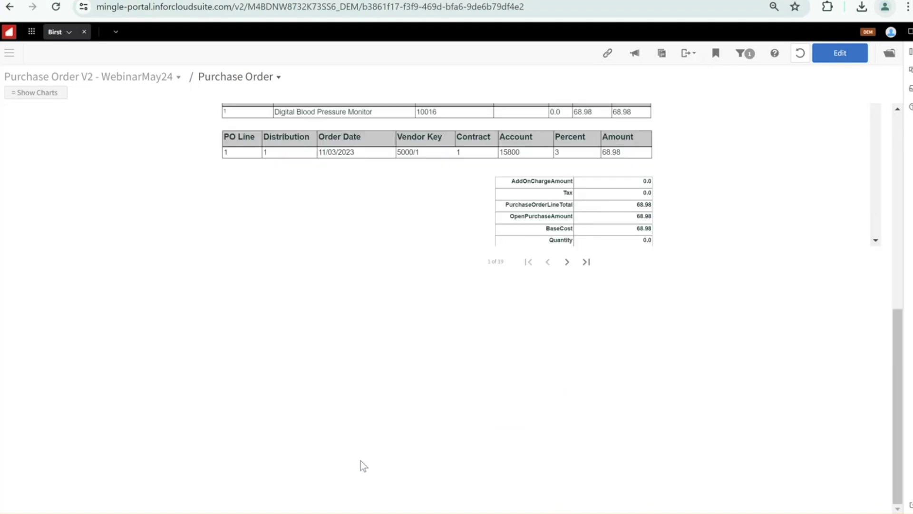
pyautogui.scroll(1, 398, 334)
pyautogui.scroll(2, 397, 334)
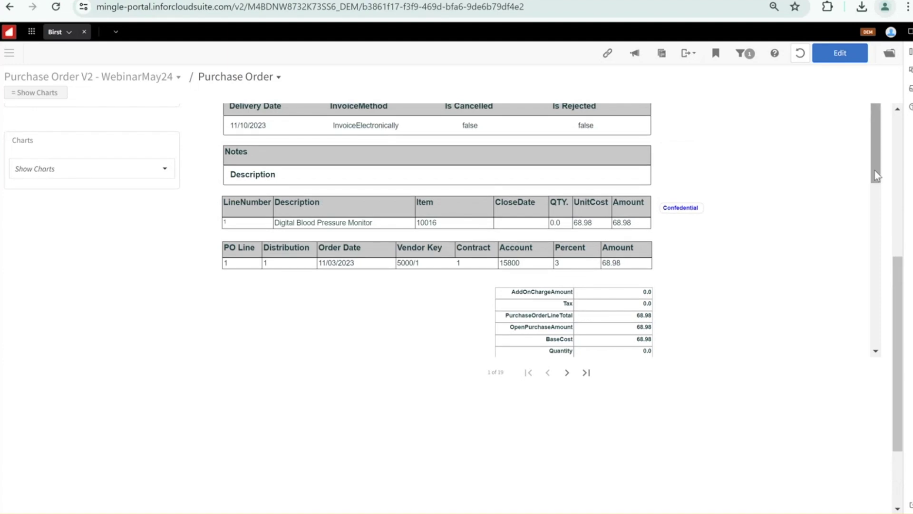
pyautogui.moveTo(874, 171); pyautogui.dragTo(886, 340)
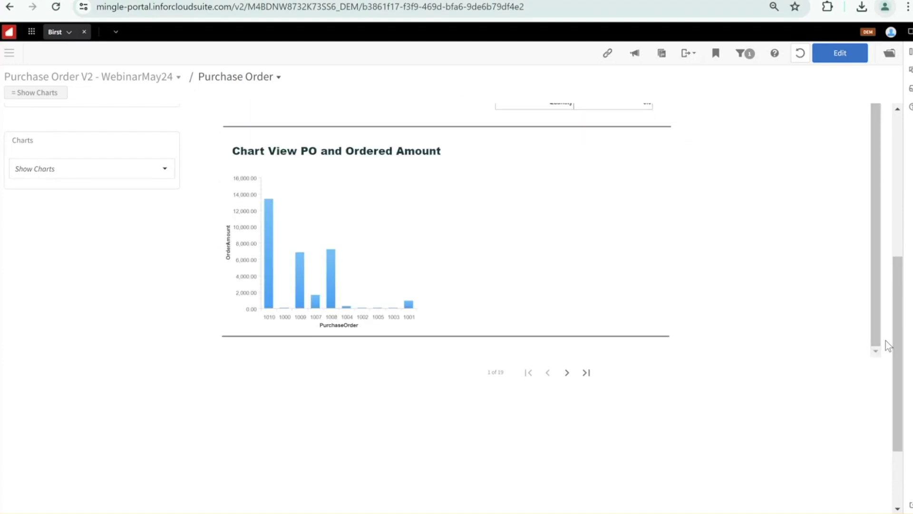
pyautogui.scroll(10, 728, 406)
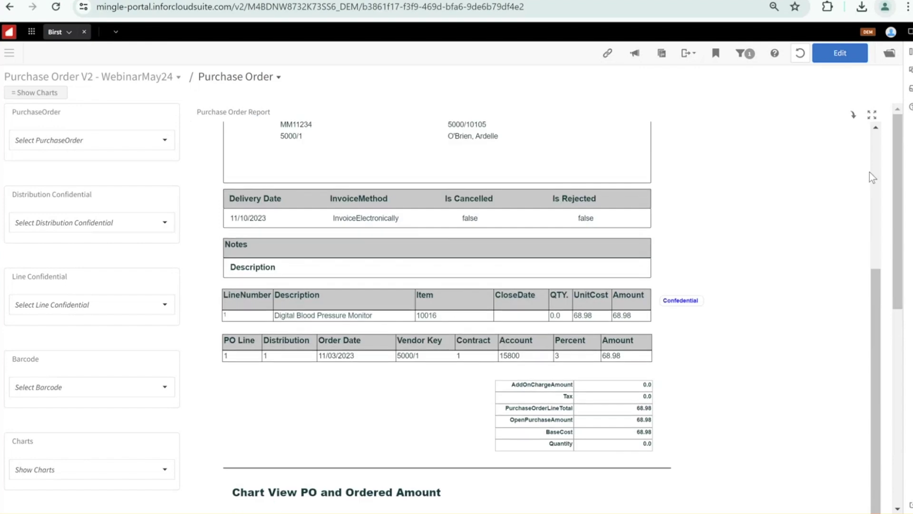
# Filter the report to only the third purchase order in the PurchaseOrder list, keeping the Show Charts filter
pyautogui.click(851, 119)
pyautogui.moveTo(809, 153)
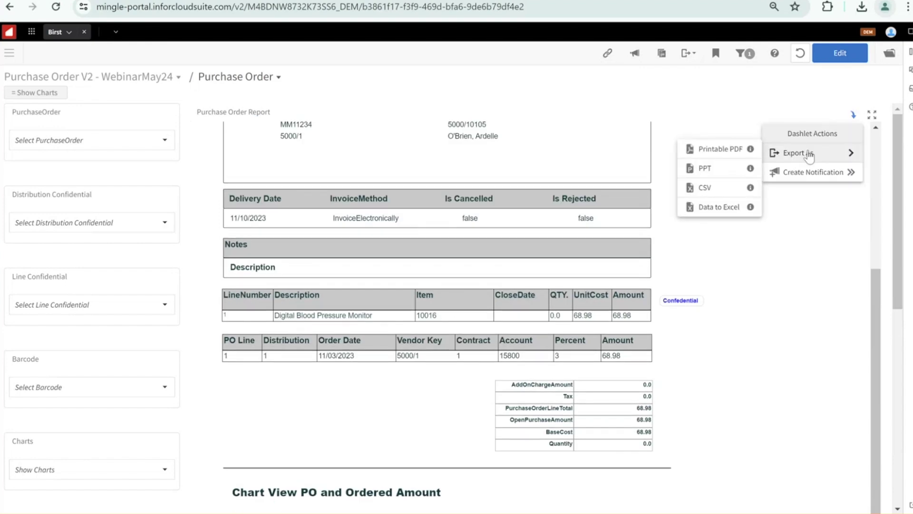
pyautogui.click(96, 141)
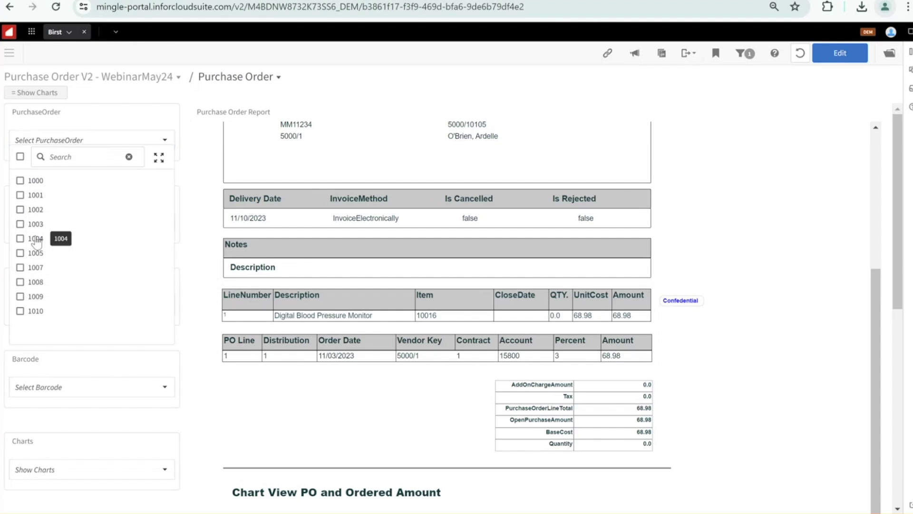
pyautogui.click(33, 238)
pyautogui.click(22, 210)
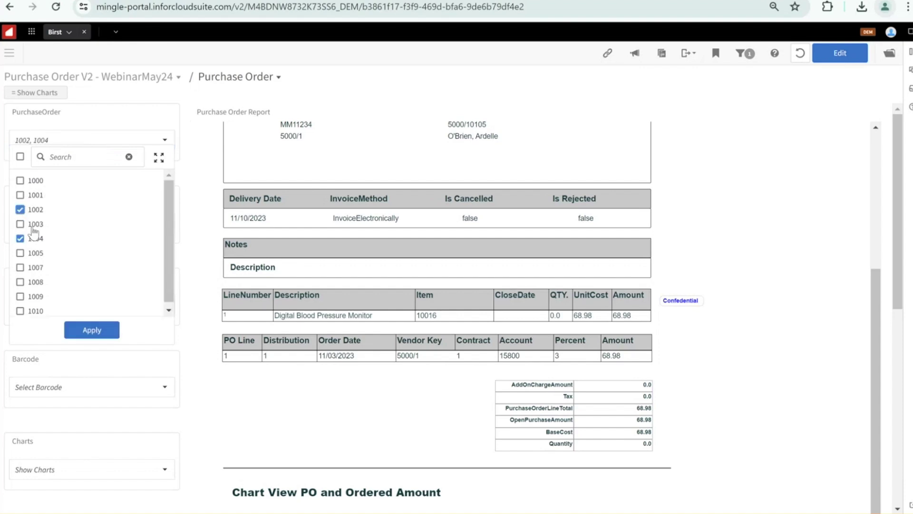
pyautogui.click(26, 238)
pyautogui.click(95, 330)
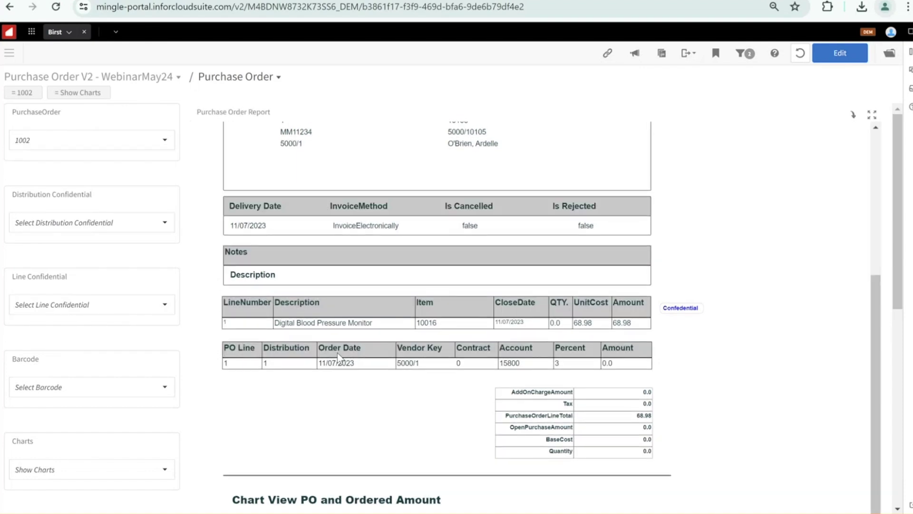
# Check the filtered order's report and chart, and export the Purchase Order Report as a printable PDF
pyautogui.scroll(-5, 413, 421)
pyautogui.scroll(5, 809, 105)
pyautogui.click(853, 116)
pyautogui.moveTo(804, 152)
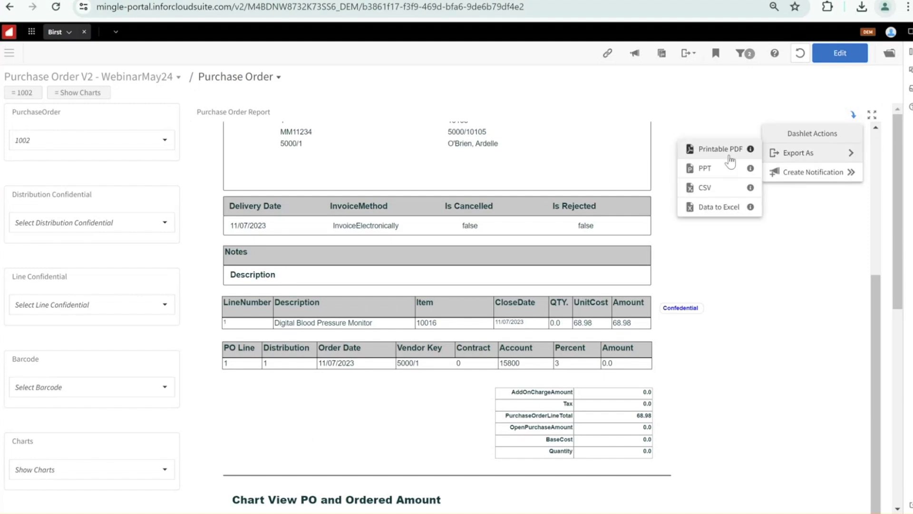
pyautogui.click(713, 151)
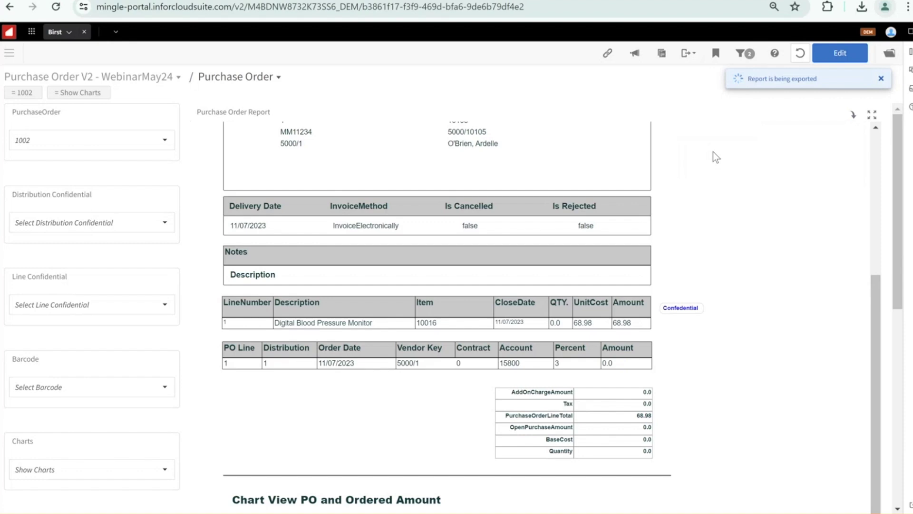
# Review the exported PDF's line, distribution, totals and chart sections, and look over the same report in the Birst dashboard
pyautogui.scroll(-3, 713, 152)
pyautogui.scroll(-2, 712, 152)
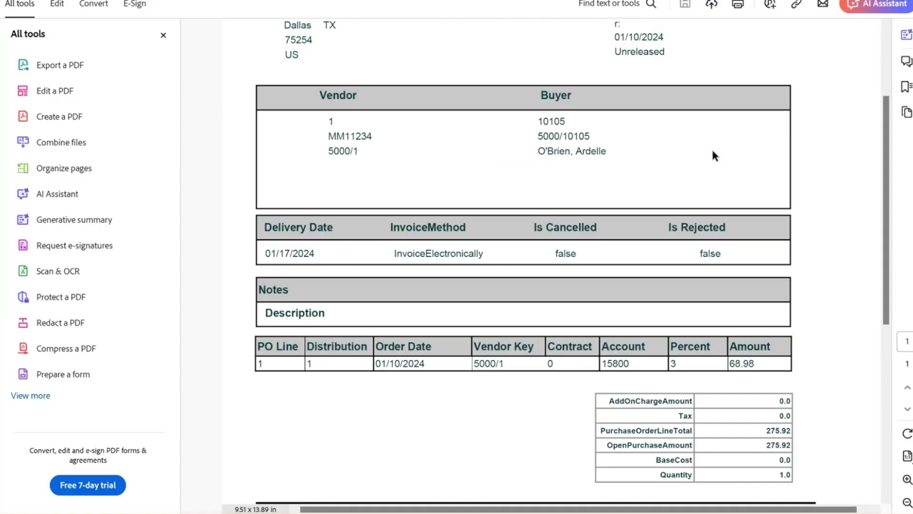
pyautogui.scroll(-5, 712, 148)
pyautogui.scroll(-6, 713, 155)
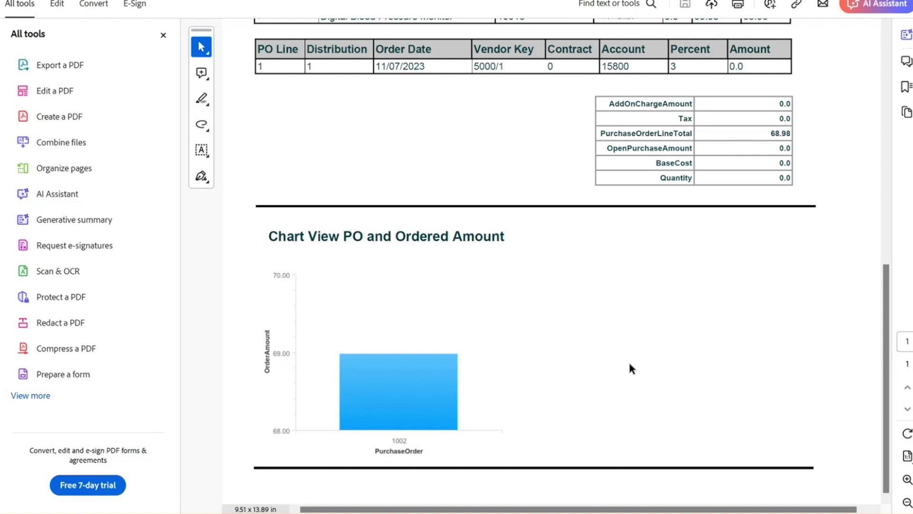
pyautogui.scroll(7, 629, 368)
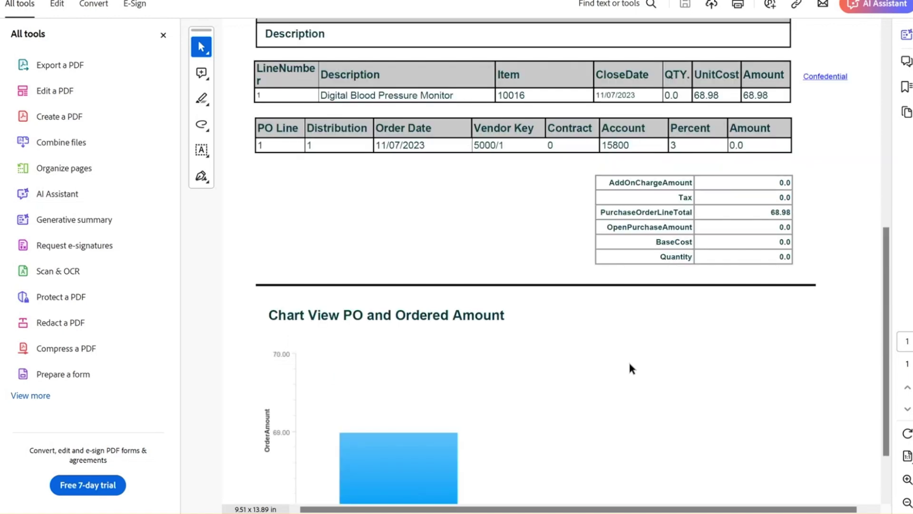
pyautogui.scroll(4, 629, 363)
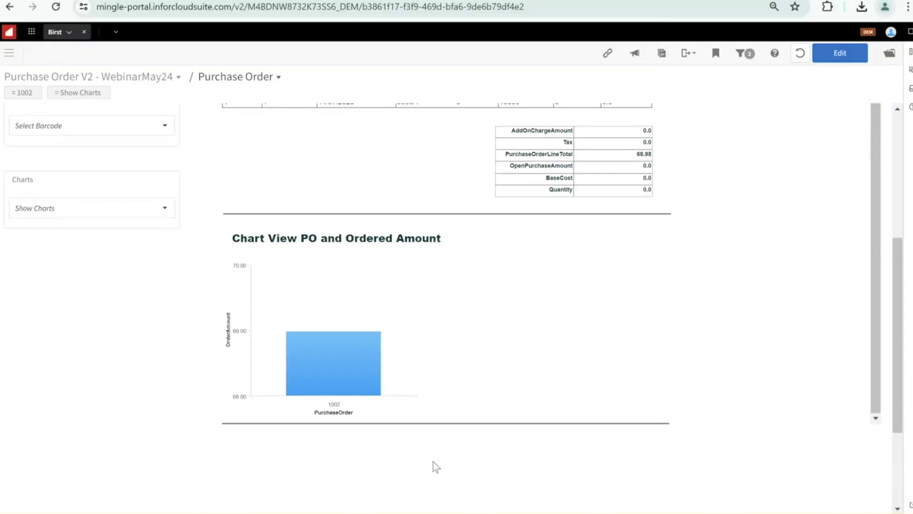
pyautogui.scroll(3, 438, 358)
pyautogui.scroll(7, 438, 357)
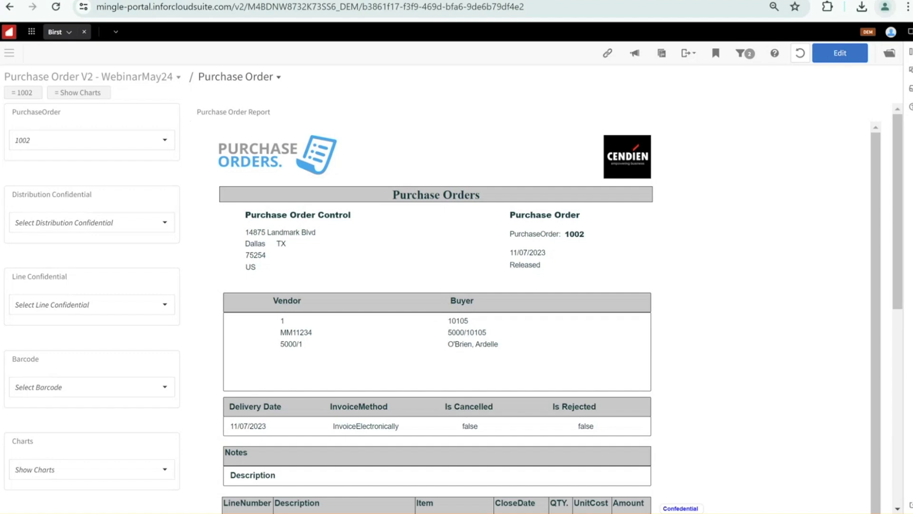
# Switch to the Webinar PPT presentation in PowerPoint and present the Summary slide comparing normal and paginated reports in the slide show
pyautogui.moveTo(602, 513)
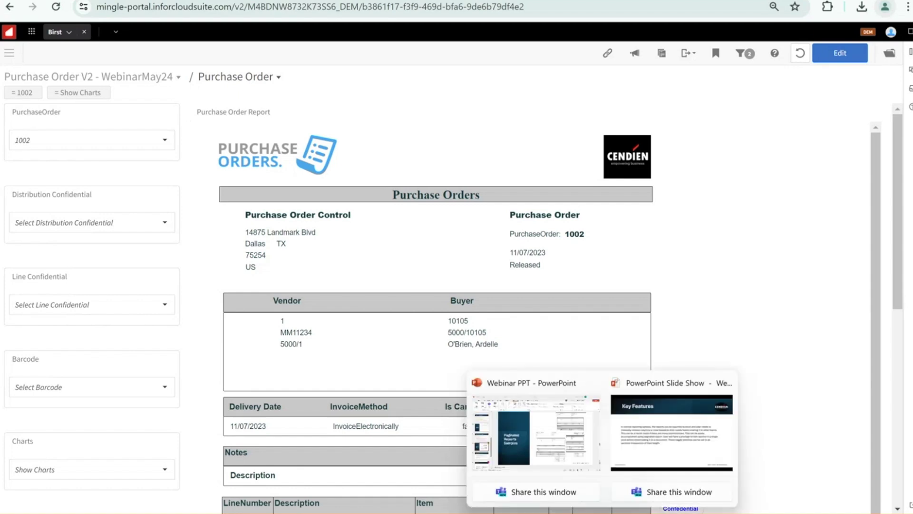
pyautogui.click(566, 444)
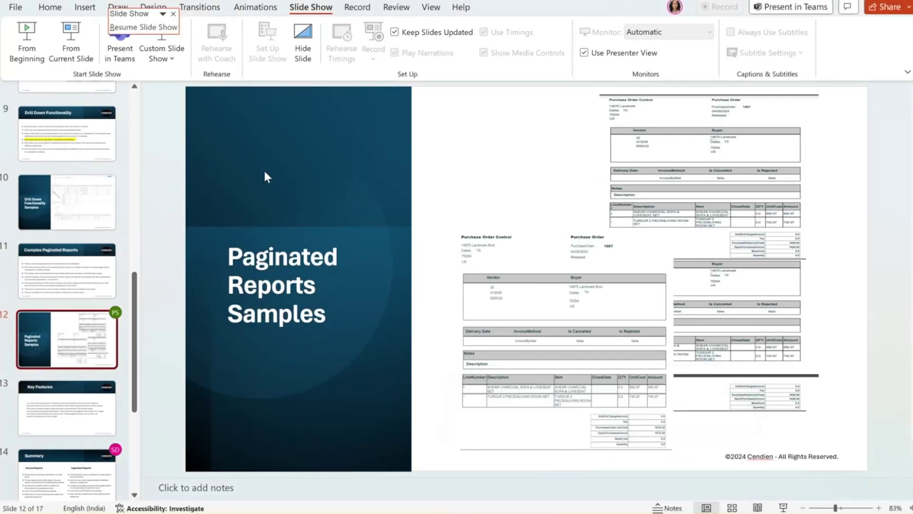
pyautogui.press('XF86AudioMicMute')
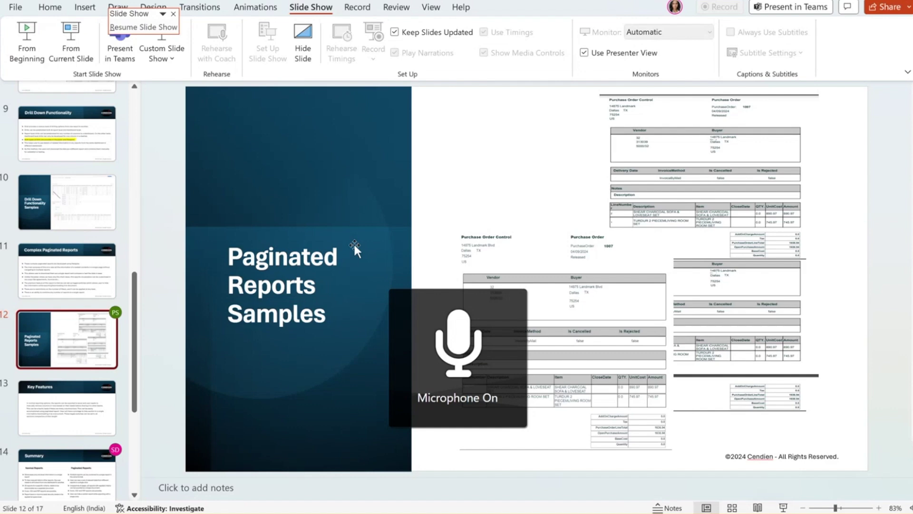
pyautogui.click(75, 42)
pyautogui.click(75, 42)
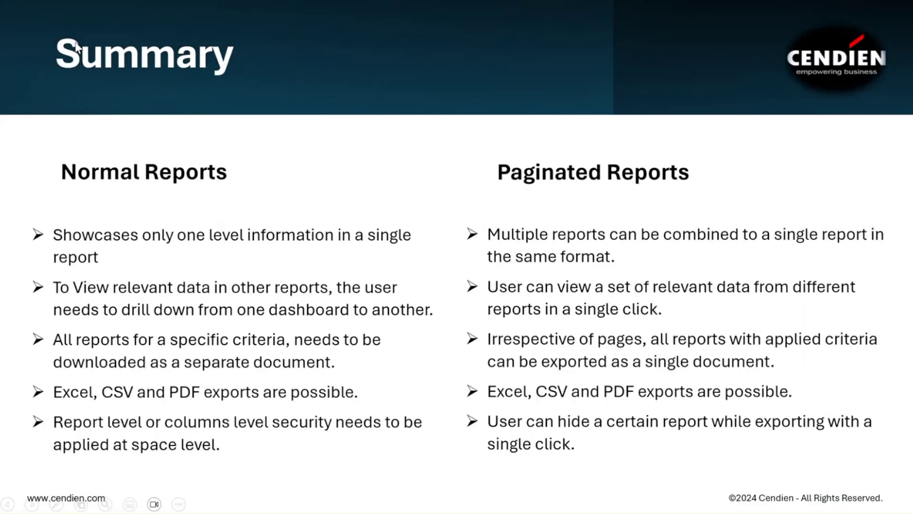